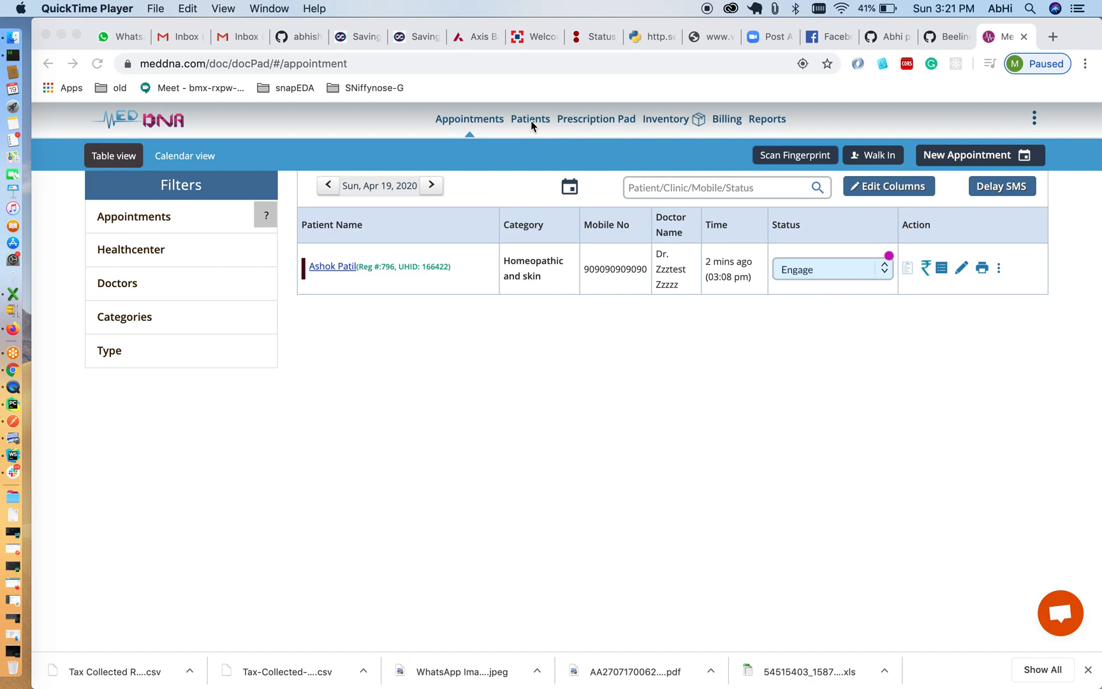
Open the Patients module and look over the patient's personal details, vitals, appointments, invoices and documents.
left_click(531, 121)
left_click(533, 121)
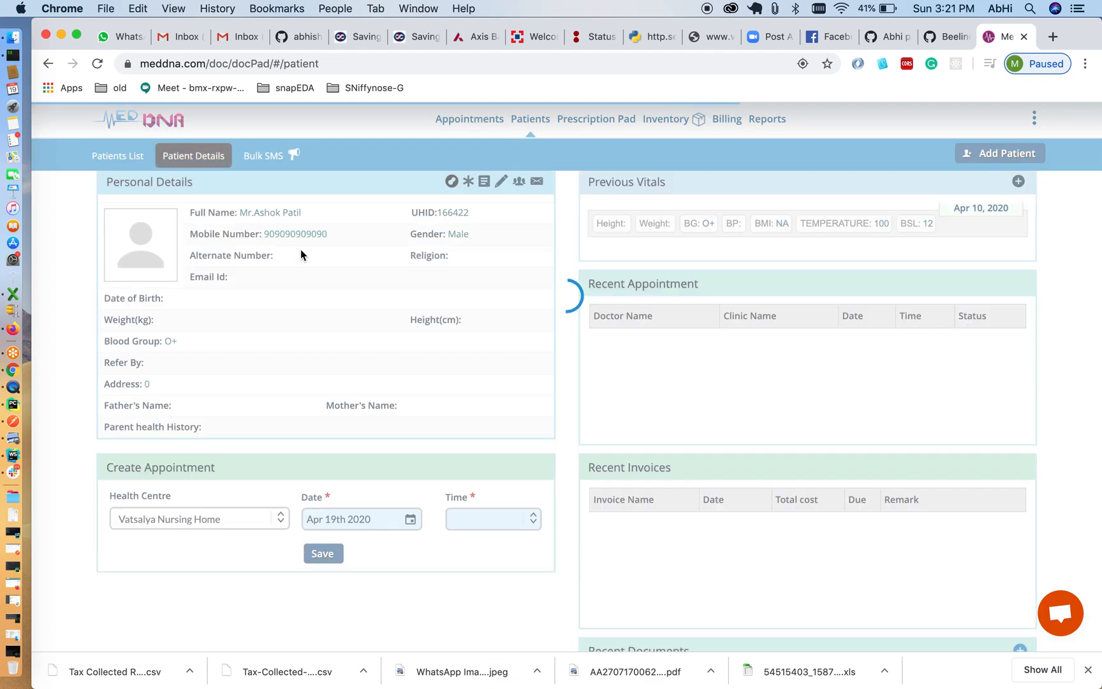
scroll(376, 298, "down", 2)
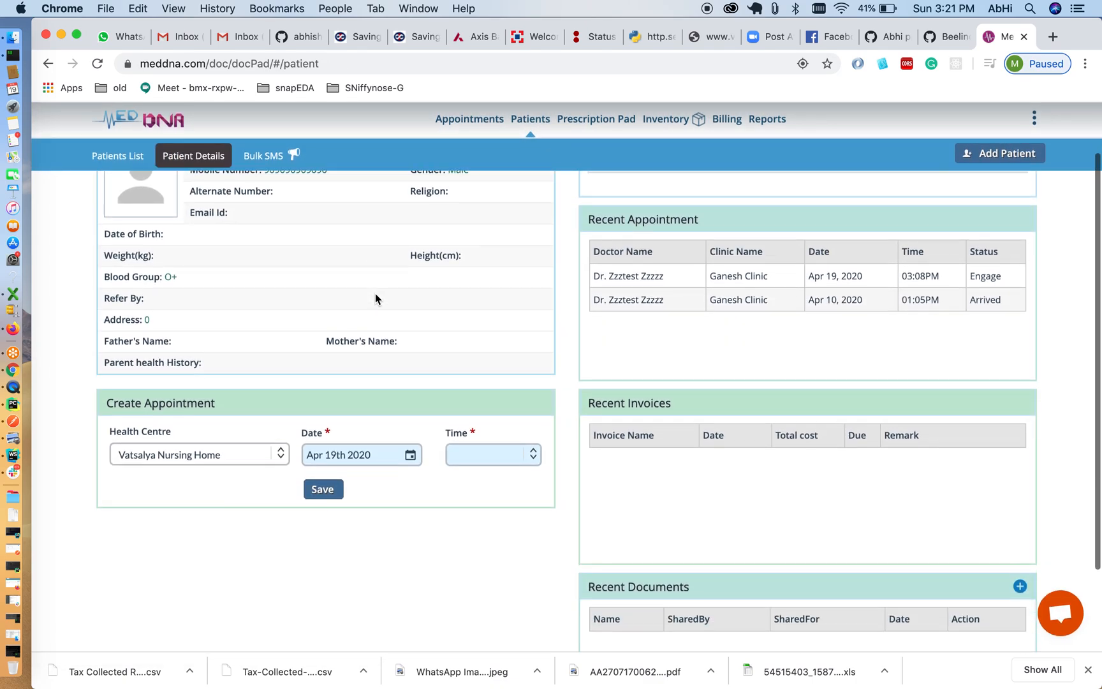
scroll(376, 298, "down", 3)
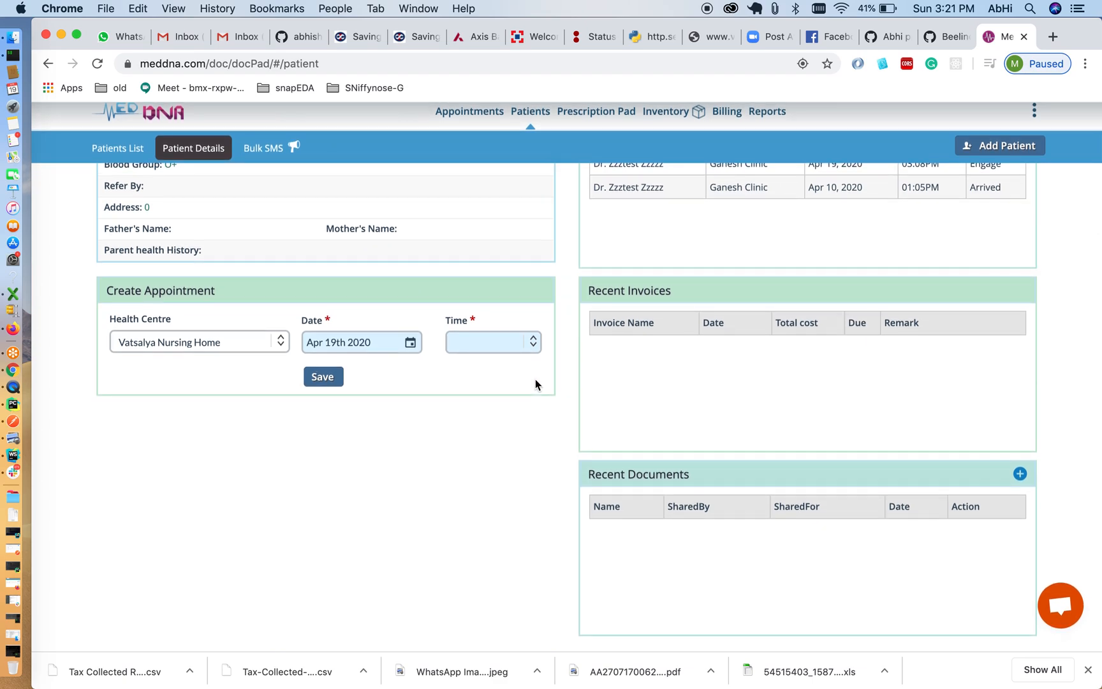
scroll(534, 379, "up", 5)
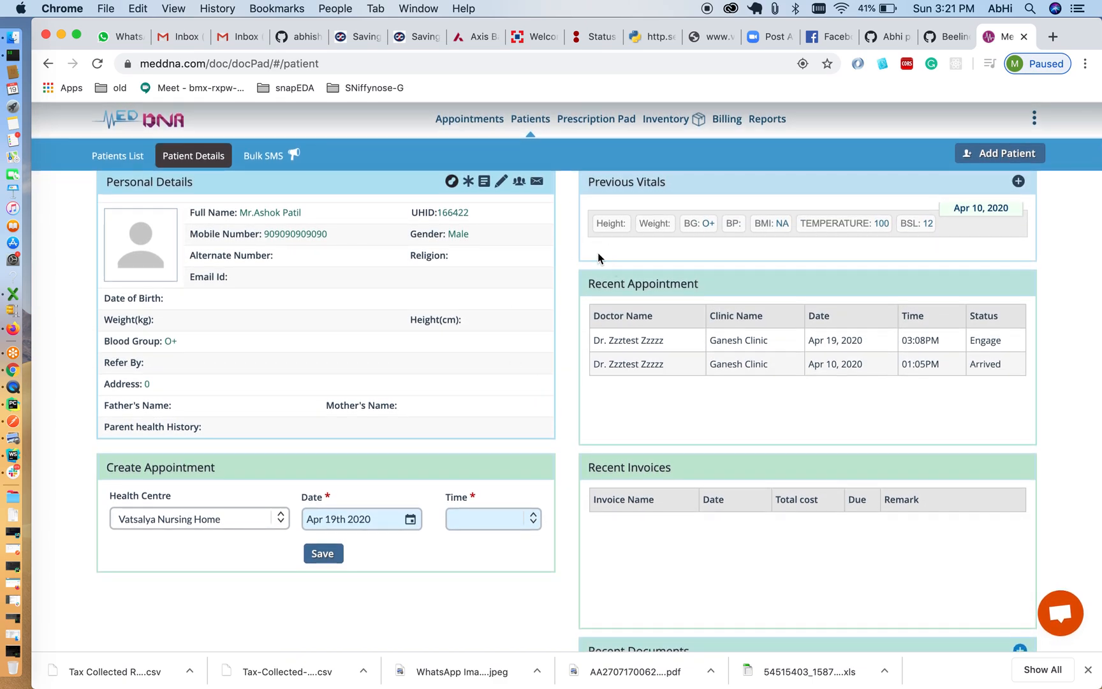
Look over the Prescription Pad's complaint, observations, examination and diagnosis sections, and expand the list of saved templates.
left_click(614, 121)
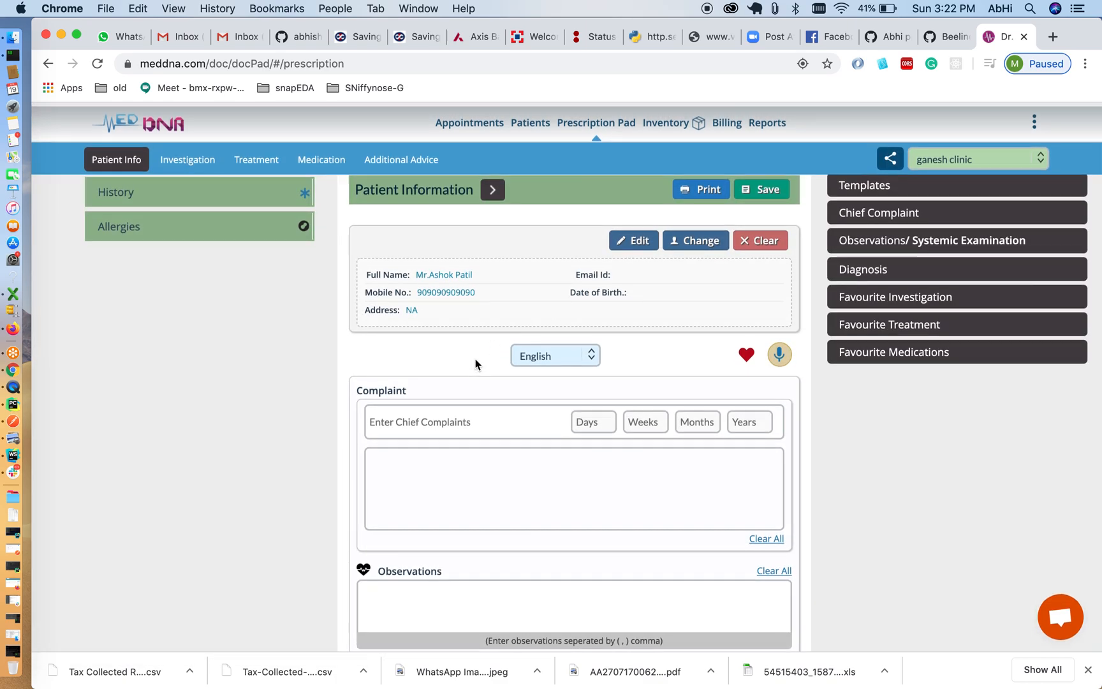
scroll(475, 365, "down", 5)
scroll(475, 364, "down", 4)
scroll(475, 364, "up", 10)
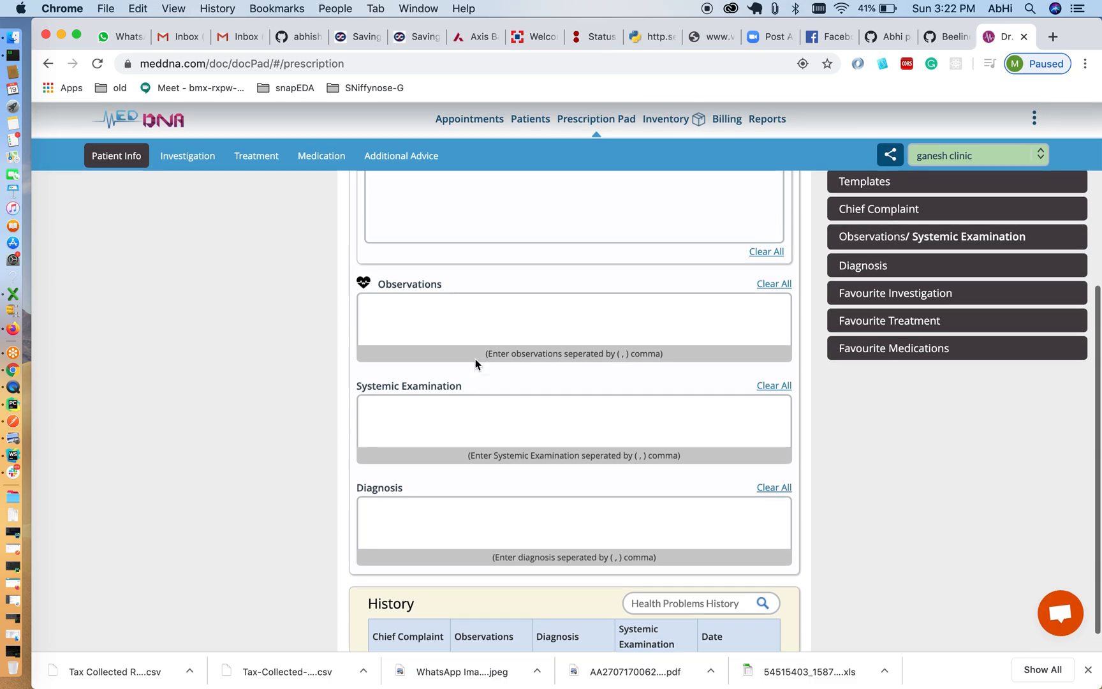
left_click(848, 190)
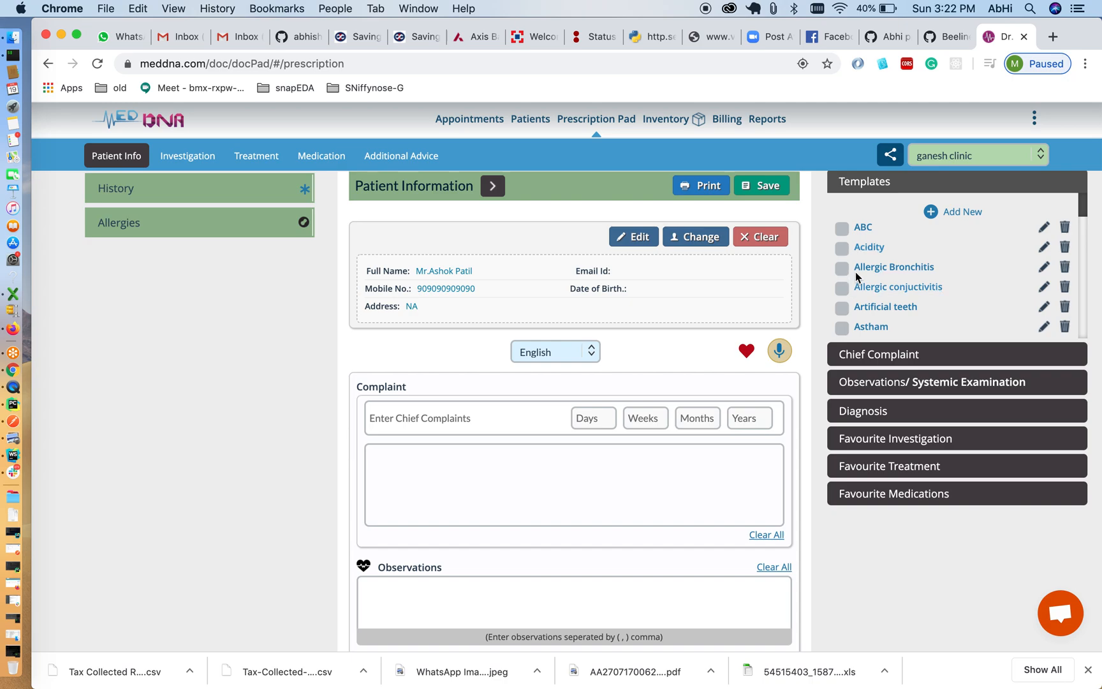
View the Inventory, Billing and Reports modules and return to the Appointments list.
left_click(665, 120)
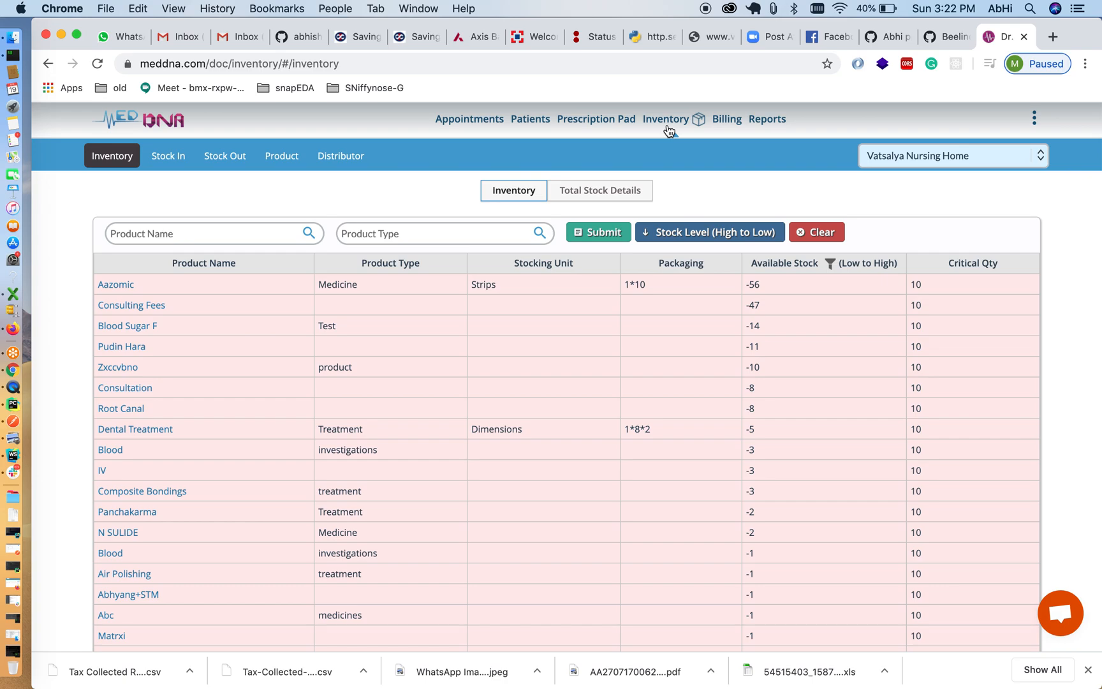
left_click(723, 121)
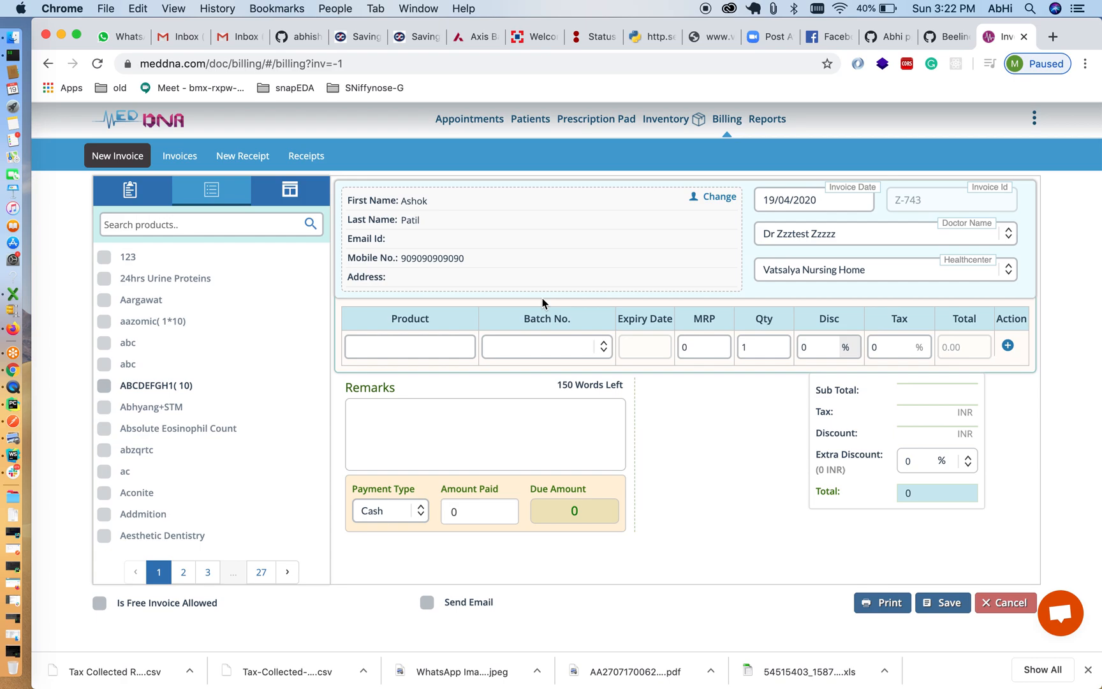
left_click(768, 130)
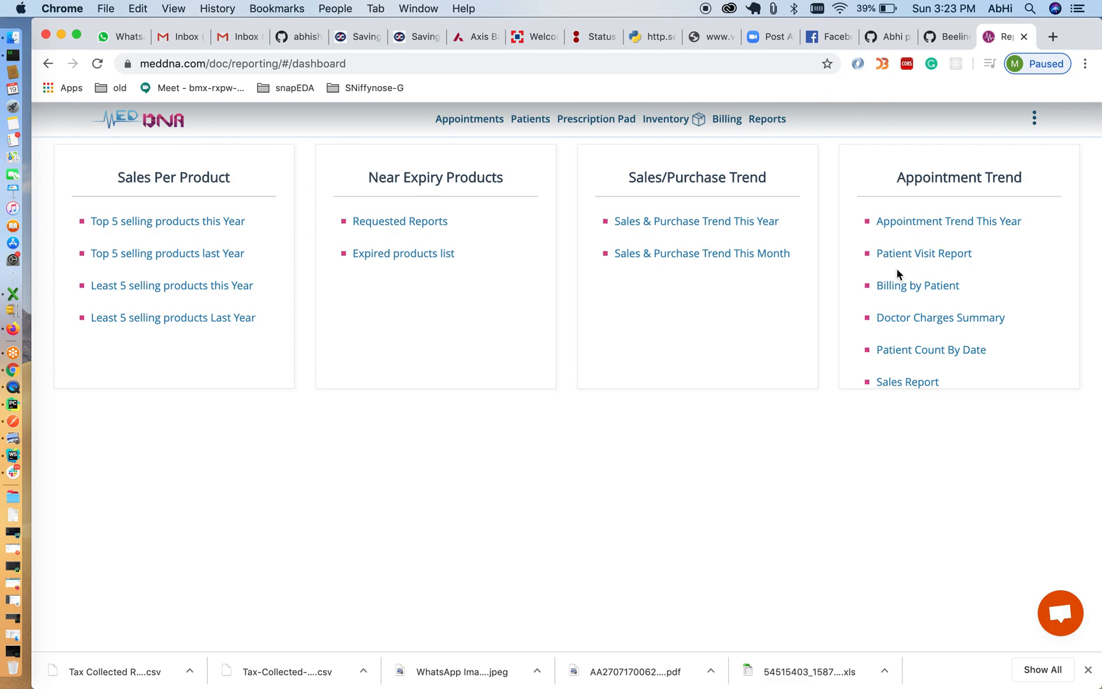
left_click(469, 120)
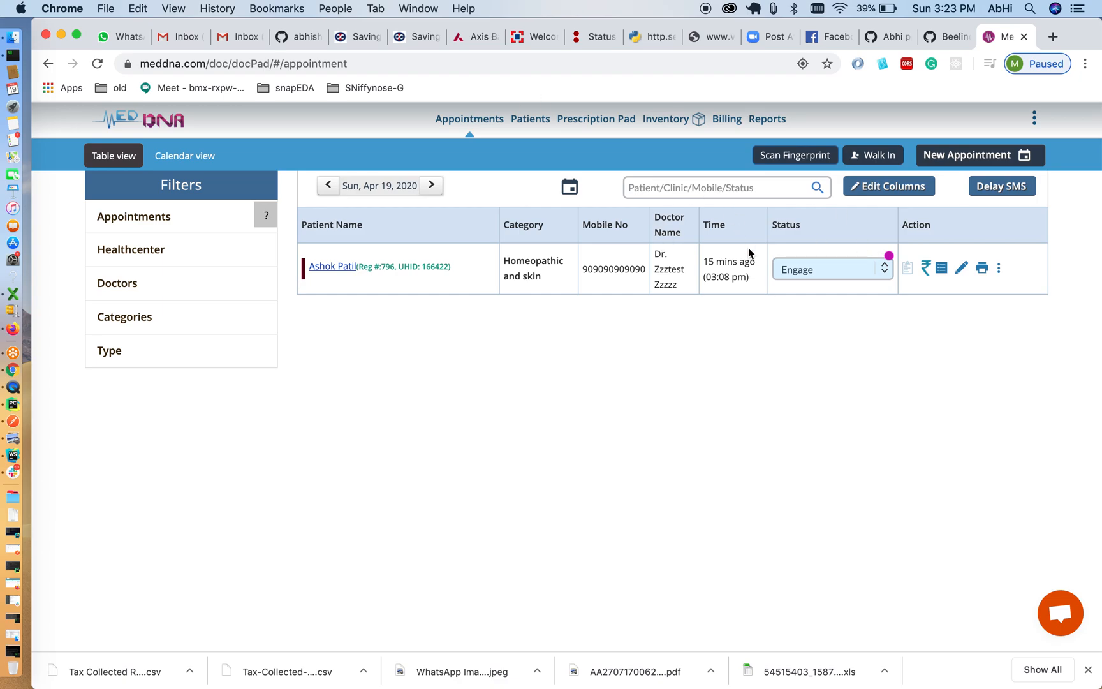
Start a walk-in patient entry, choosing the doctor and the category Homeopathic and skin.
left_click(886, 160)
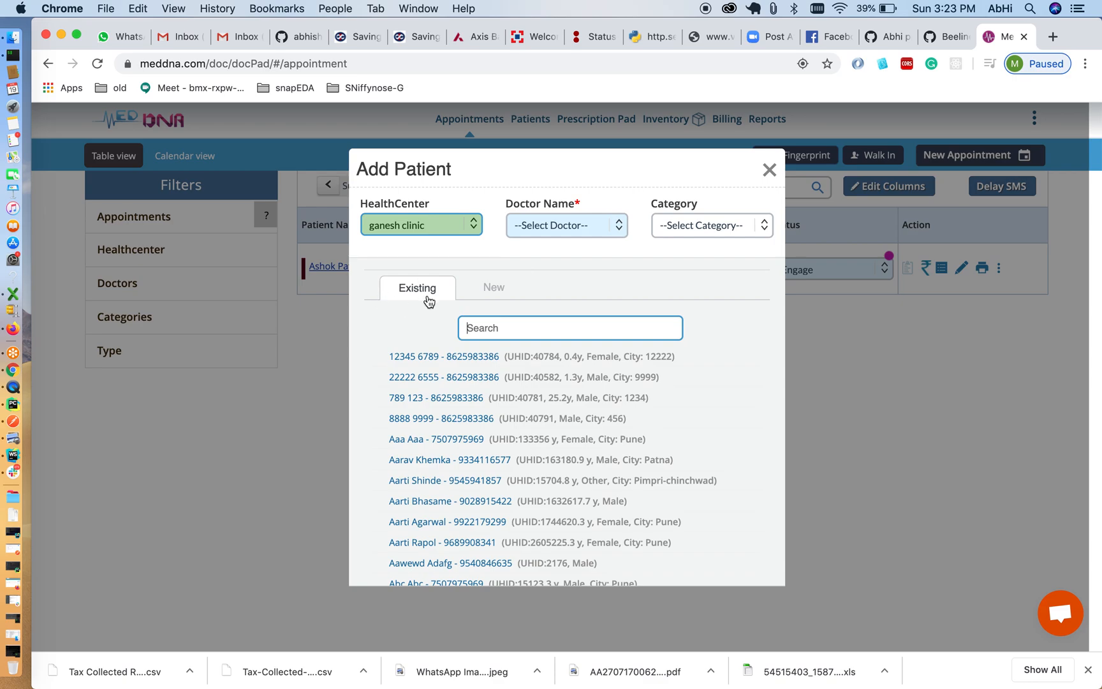
left_click(578, 241)
left_click(586, 214)
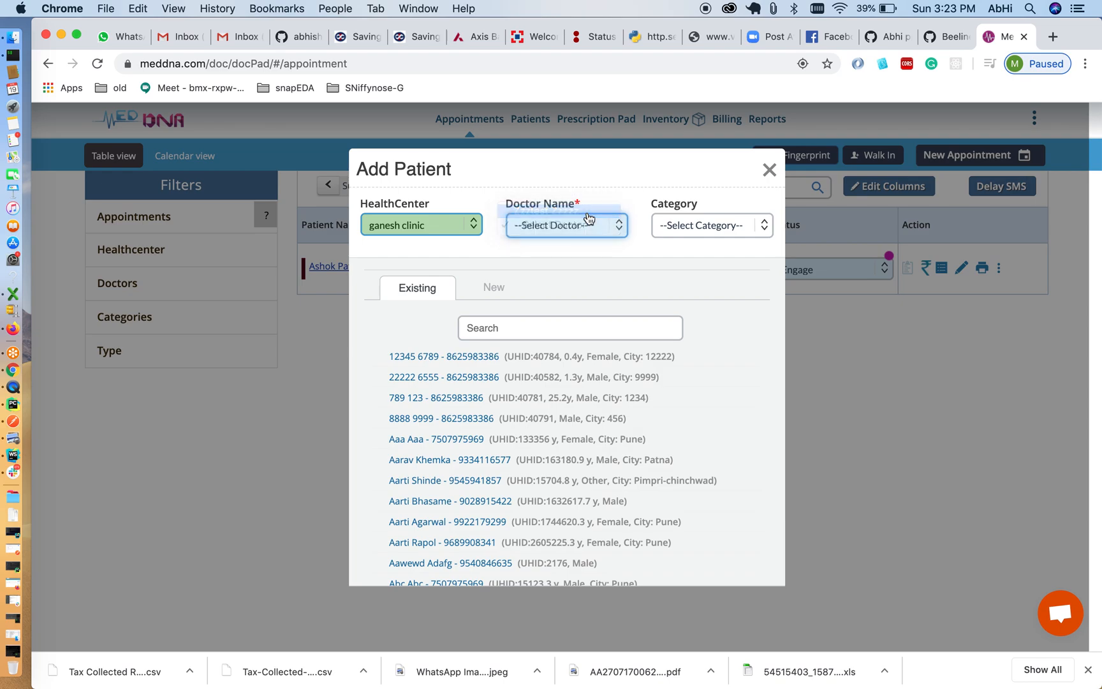
left_click(663, 235)
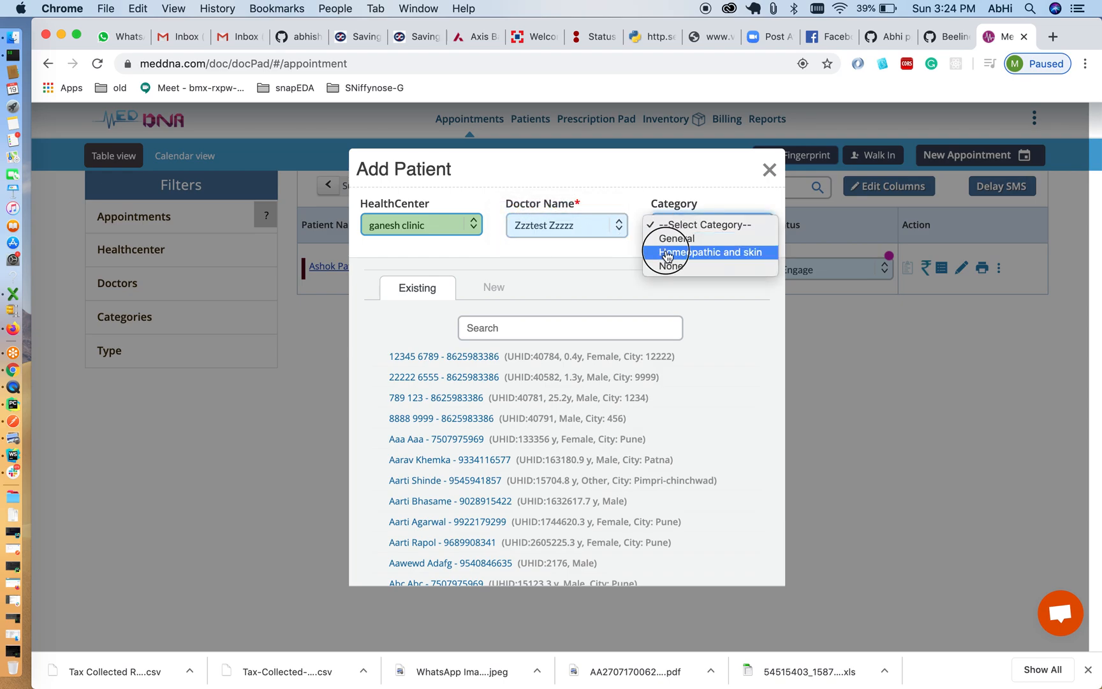
left_click(667, 254)
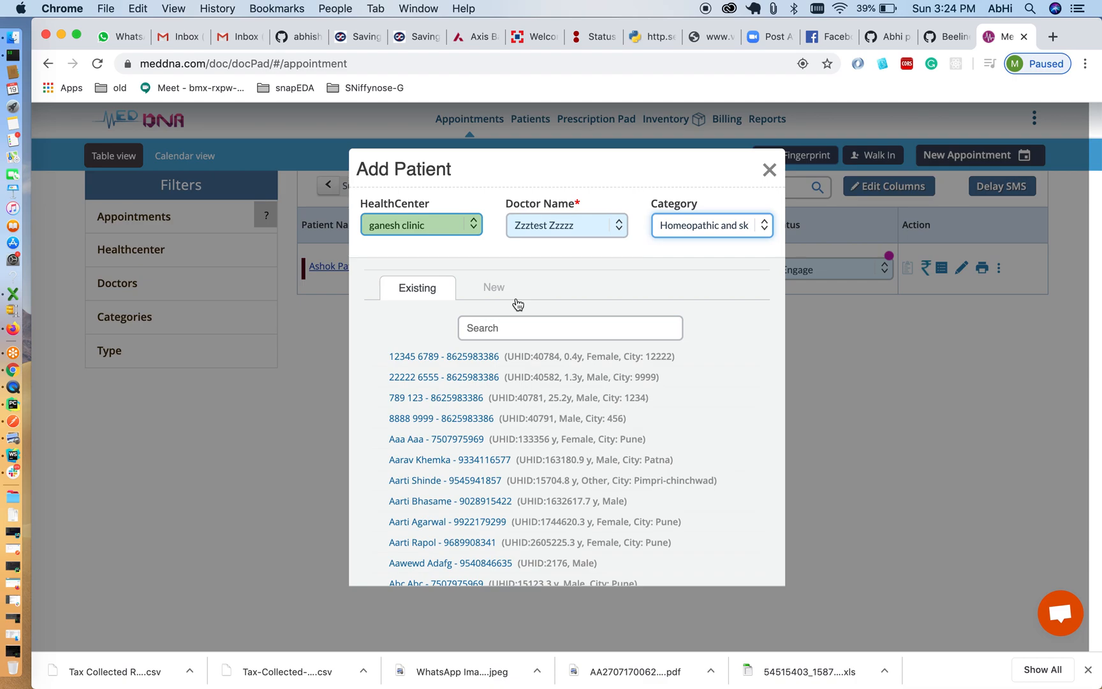
Search the existing patients for "esic" and for "patient".
left_click(481, 329)
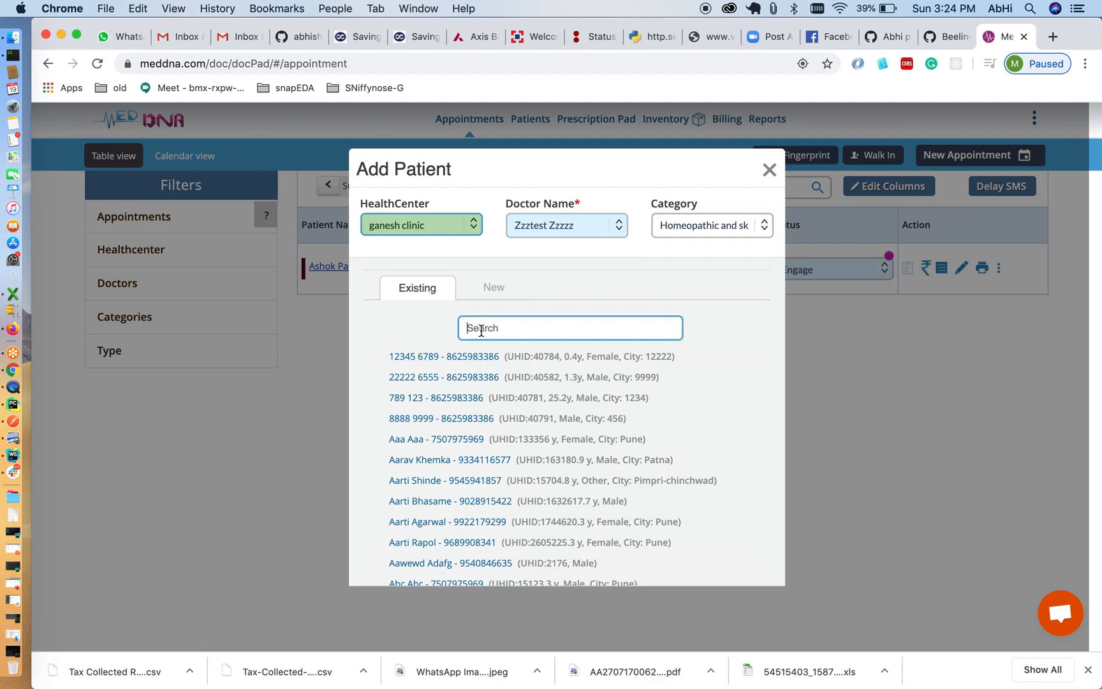
type("esic")
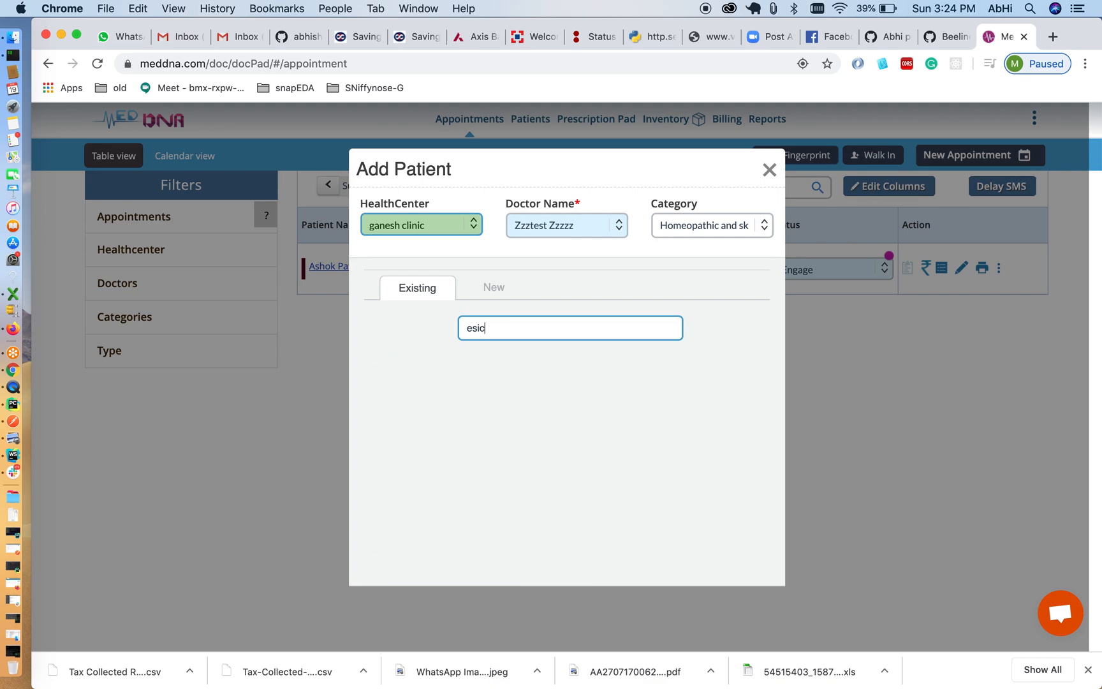
key("BackSpace")
key("BackSpace")
key("BackSpace")
key("BackSpace")
type("patient")
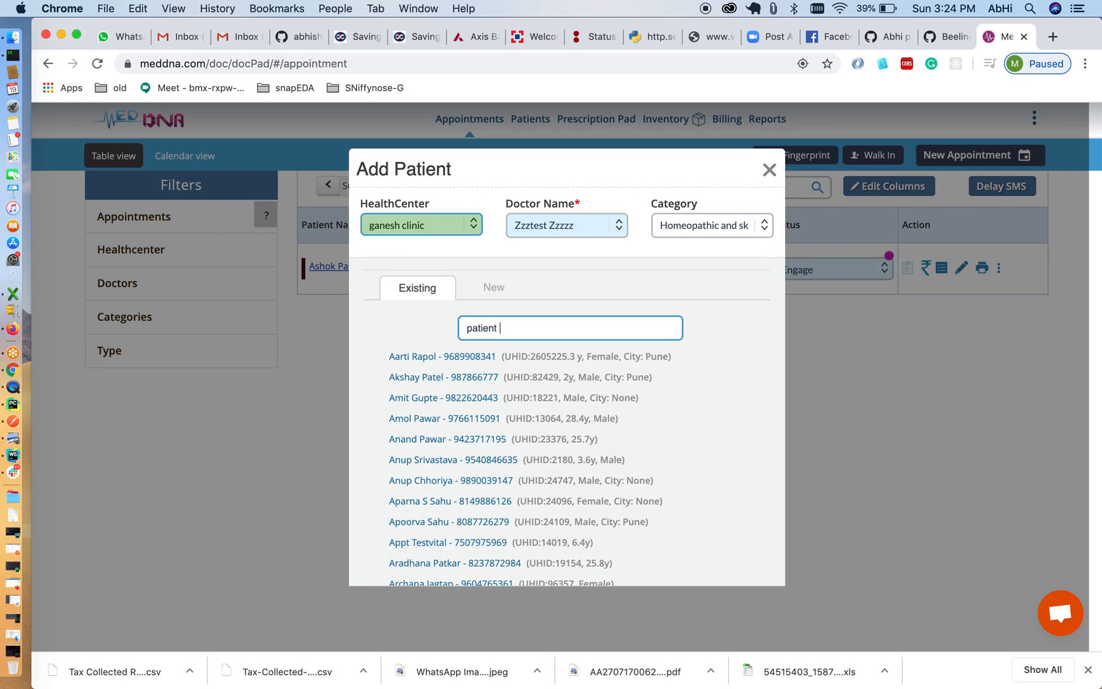
Search the existing patients by a partial number instead of text.
key("BackSpace")
key("BackSpace")
key("BackSpace")
key("BackSpace")
key("BackSpace")
key("BackSpace")
key("BackSpace")
key("BackSpace")
type("98989")
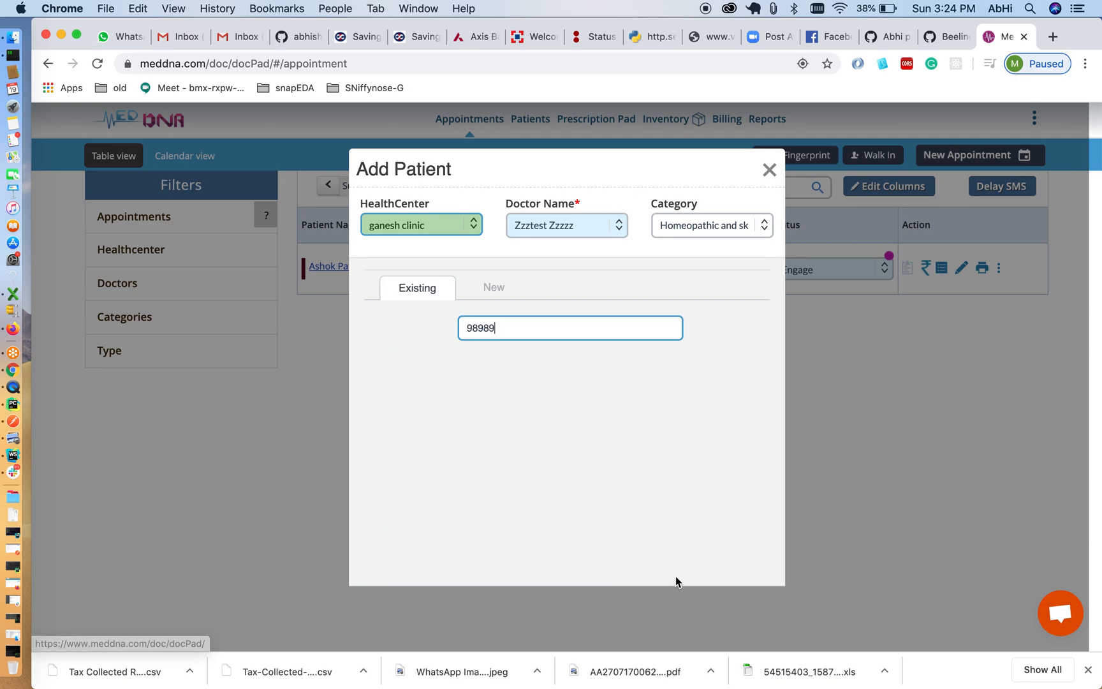
key("BackSpace")
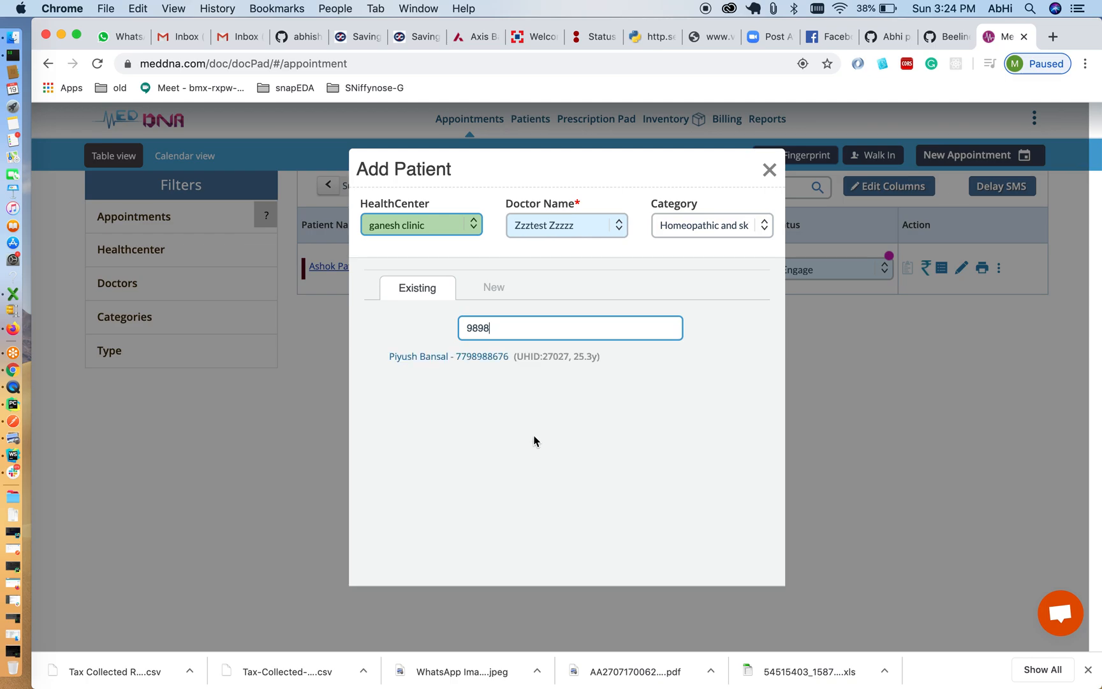
Switch the walk-in entry to a new patient and fill in the patient's ESIC number.
left_click(496, 295)
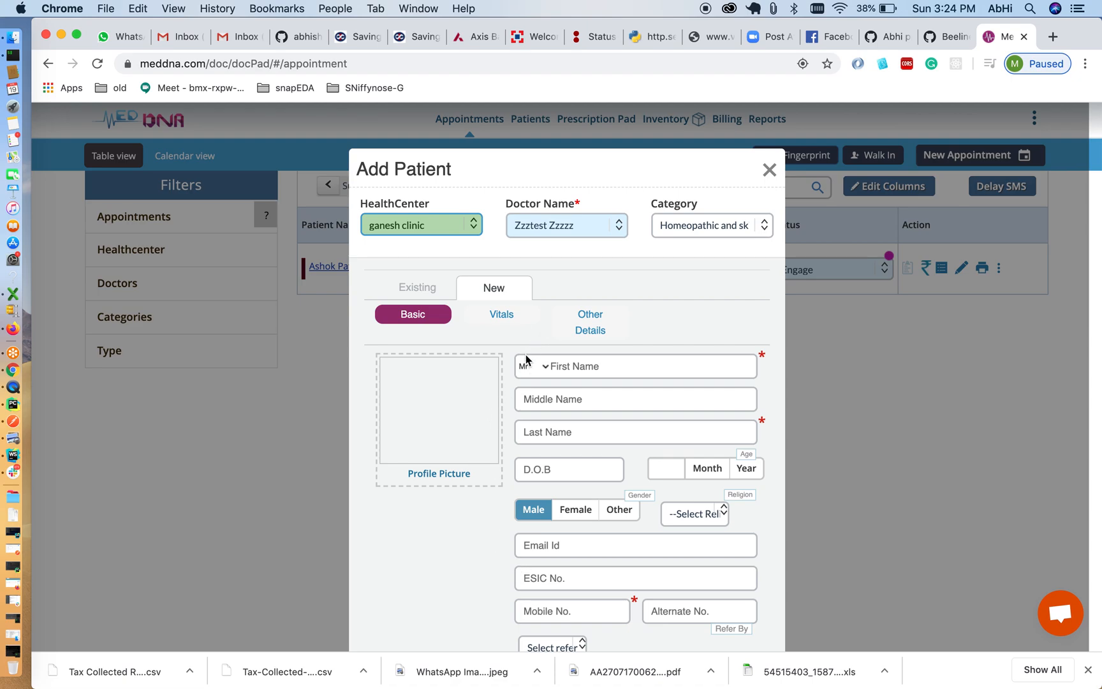
left_click(538, 584)
type("898989")
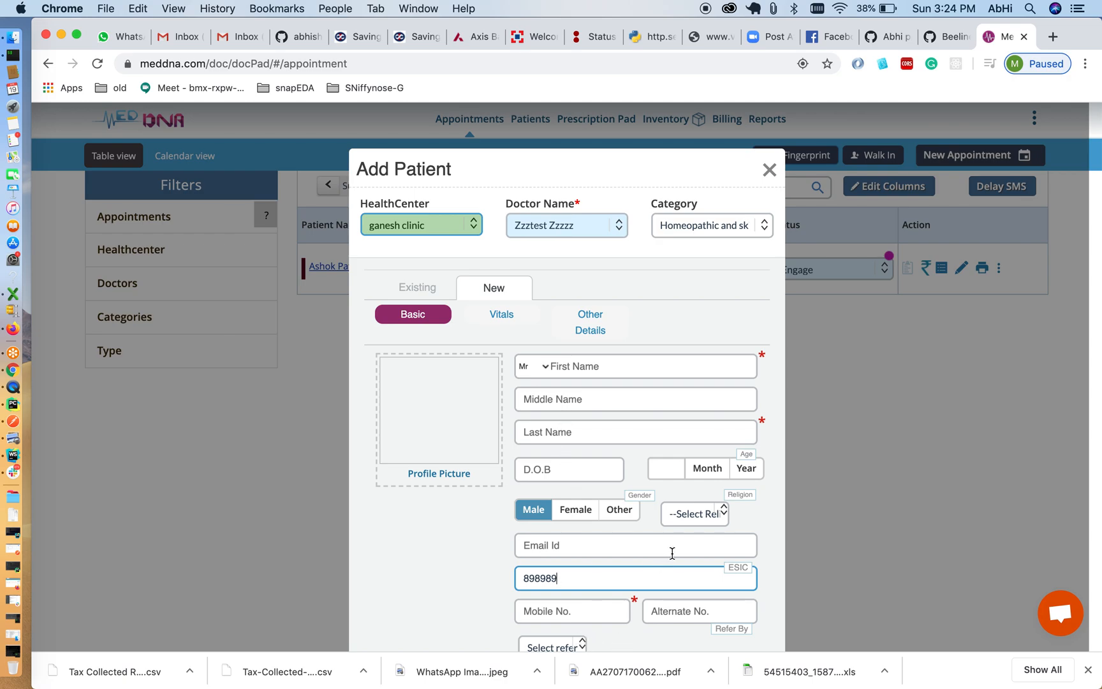
Examine the remaining basic fields of the new patient form, including the date of birth calendar and the referral sources.
scroll(774, 514, "down", 5)
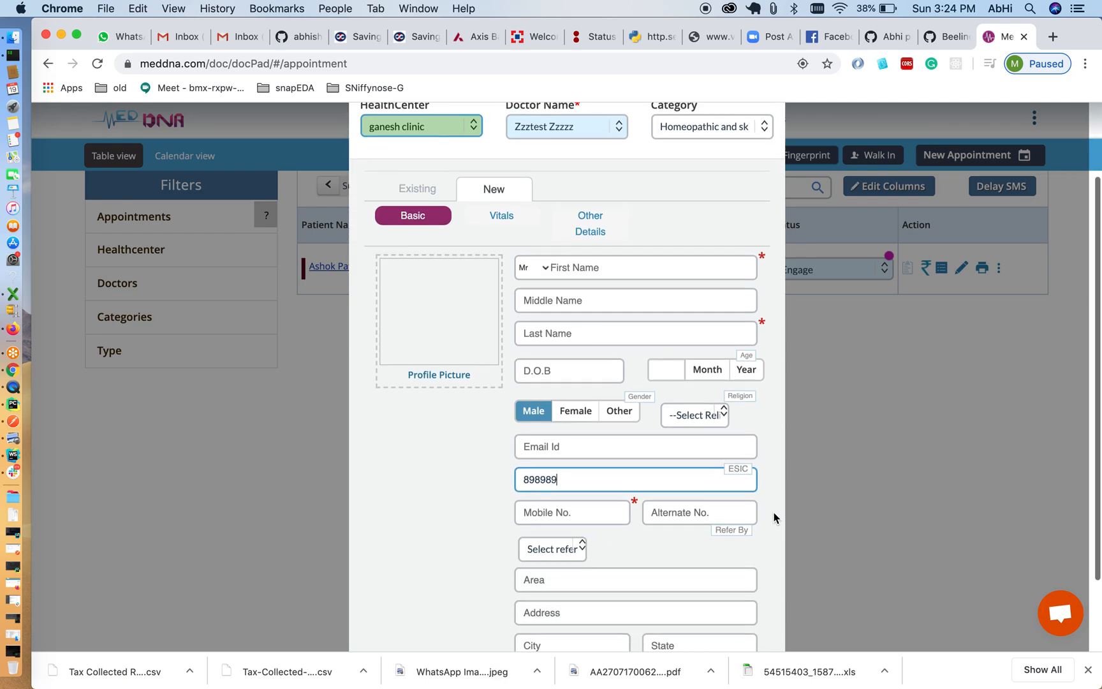
scroll(774, 516, "up", 1)
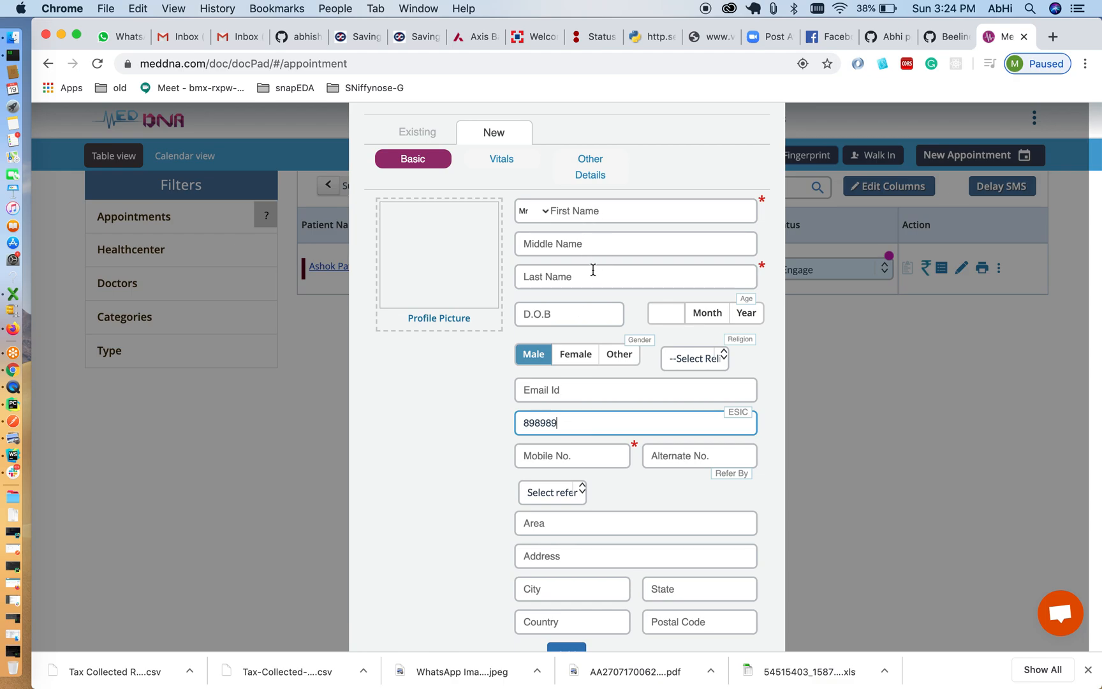
left_click(580, 314)
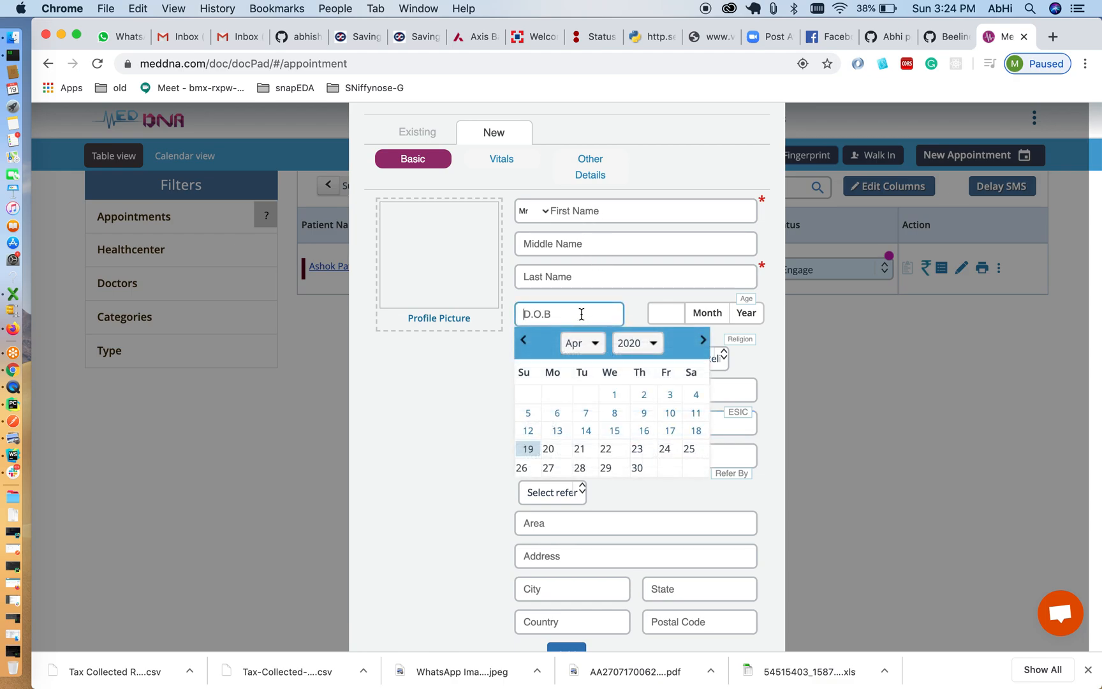
left_click(740, 510)
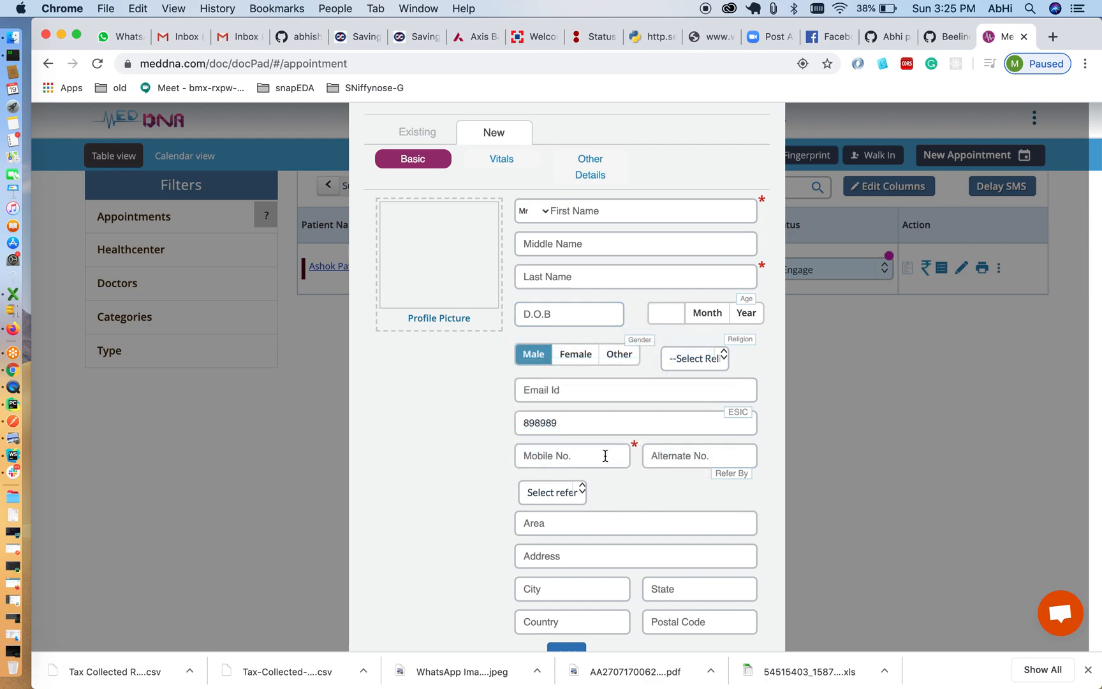
left_click(577, 500)
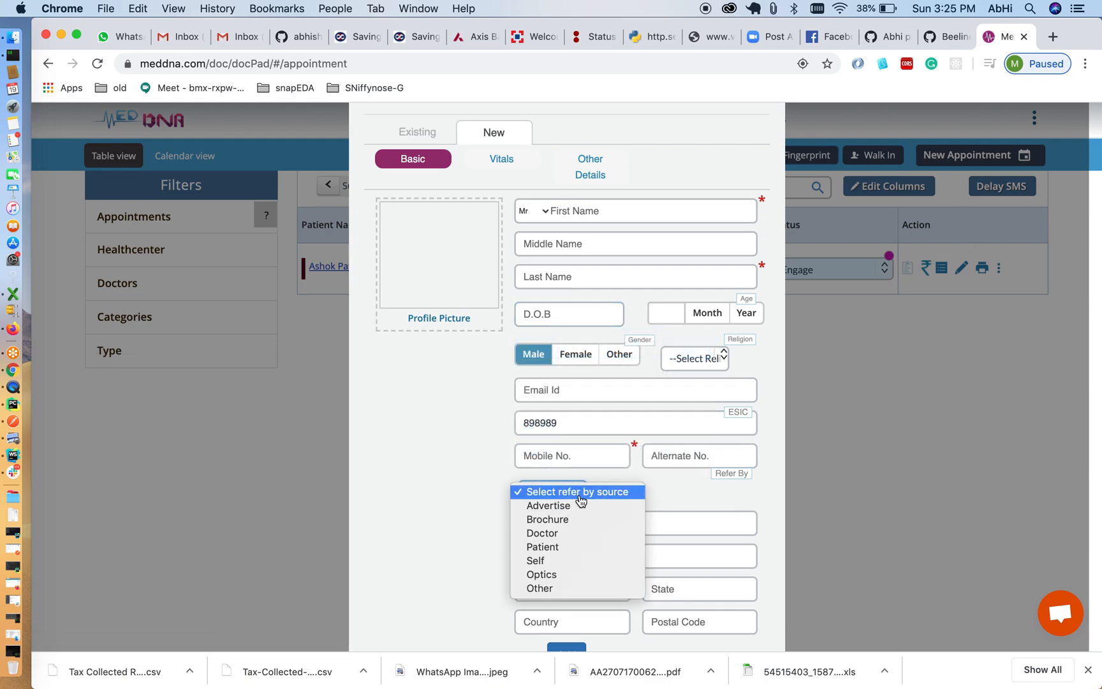
left_click(475, 574)
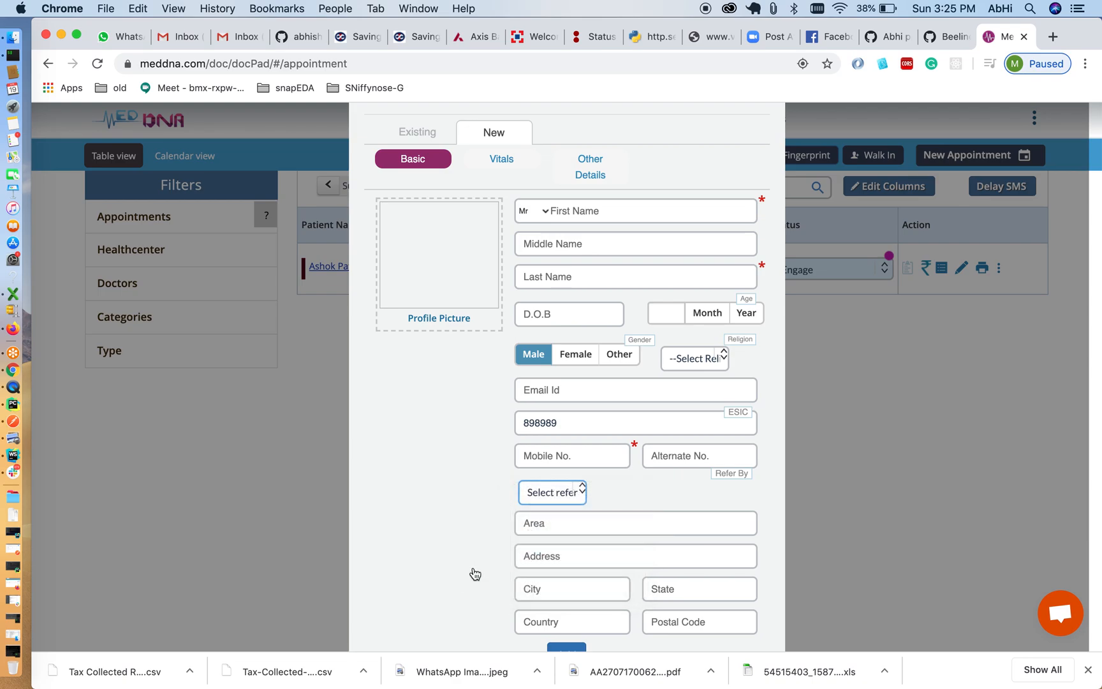
scroll(552, 488, "down", 2)
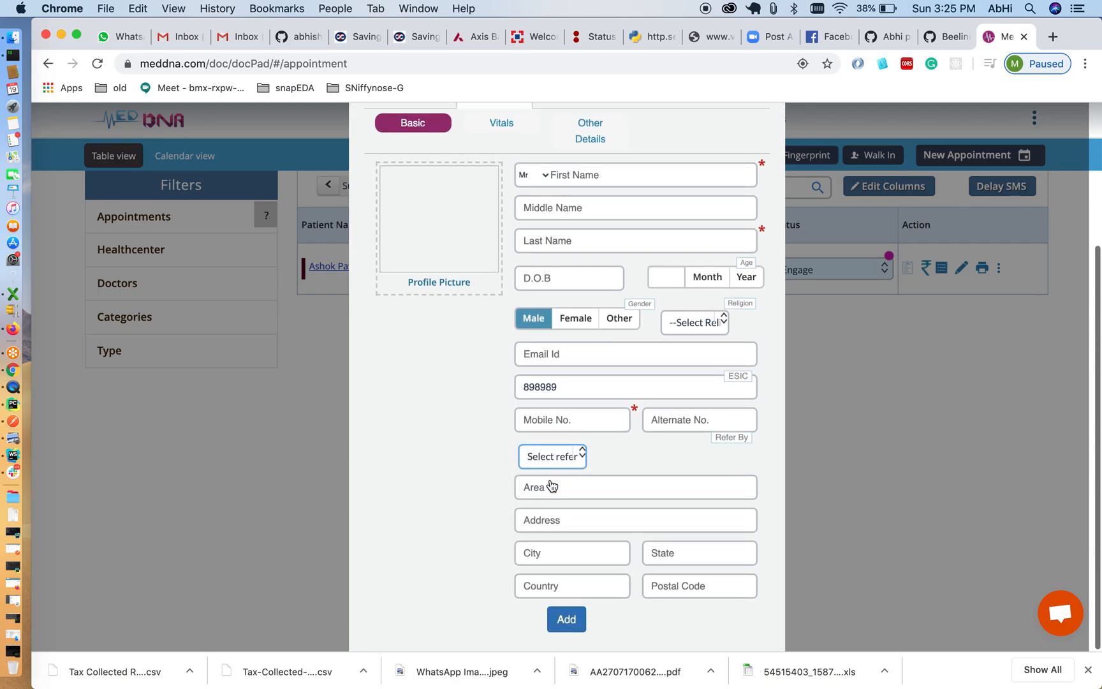
View the vitals fields of the new patient form and close the form without adding the patient.
scroll(587, 308, "up", 4)
scroll(587, 310, "up", 2)
left_click(505, 248)
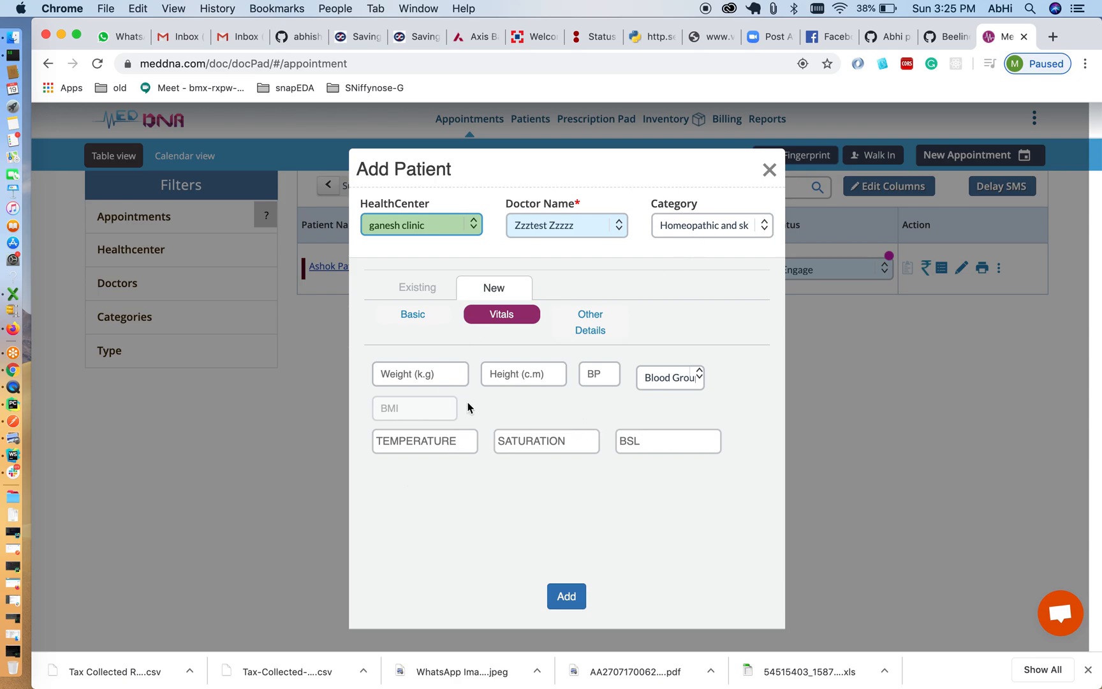
left_click(774, 172)
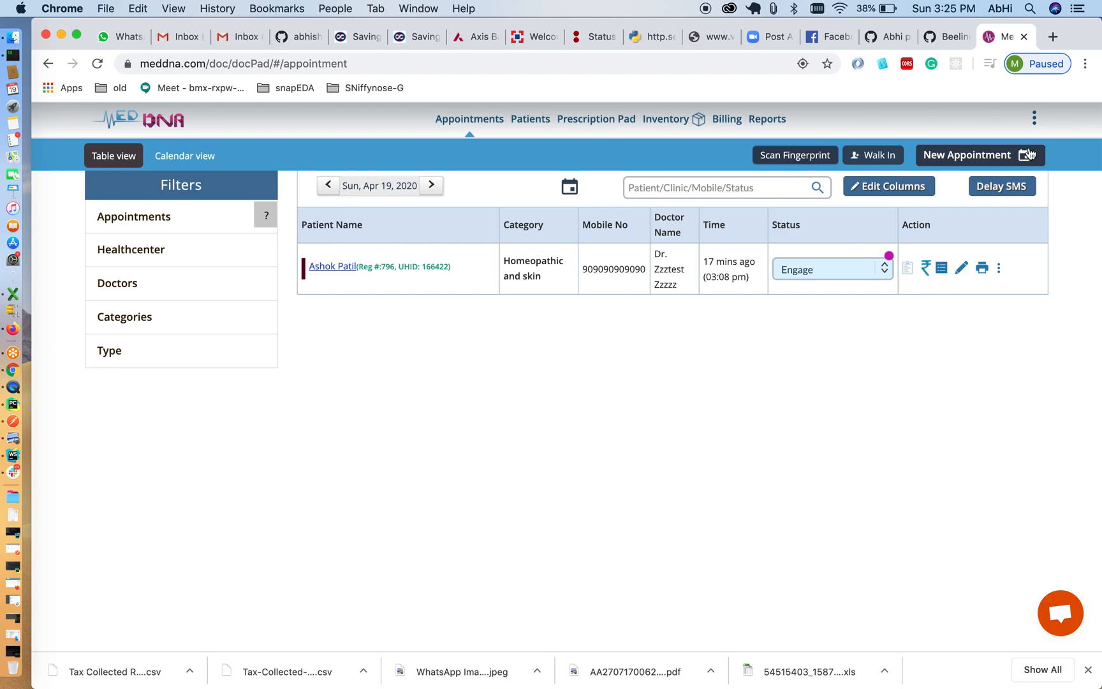
Open the advanced settings and display the Vitals configuration with its saved vitals.
left_click(1033, 122)
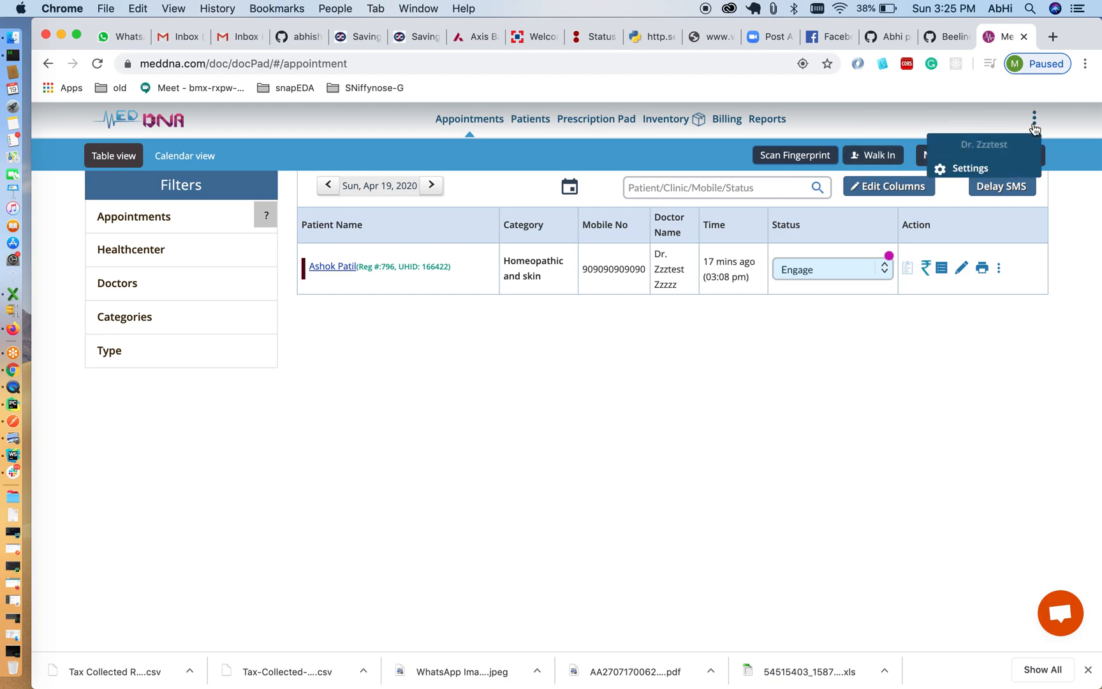
left_click(950, 168)
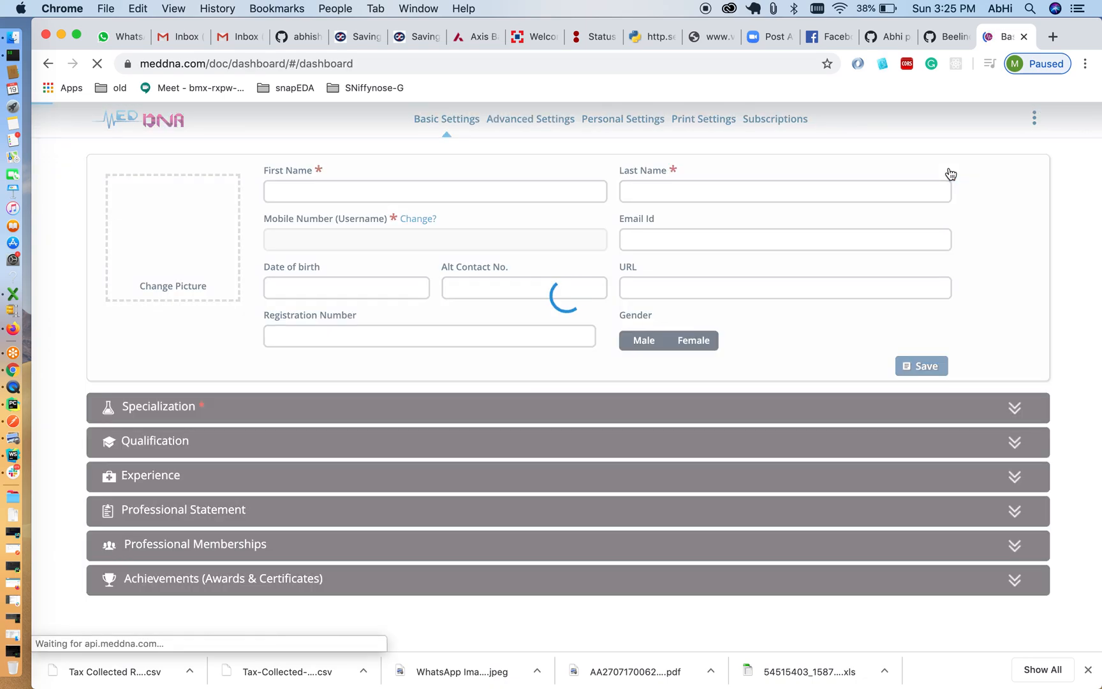
left_click(540, 124)
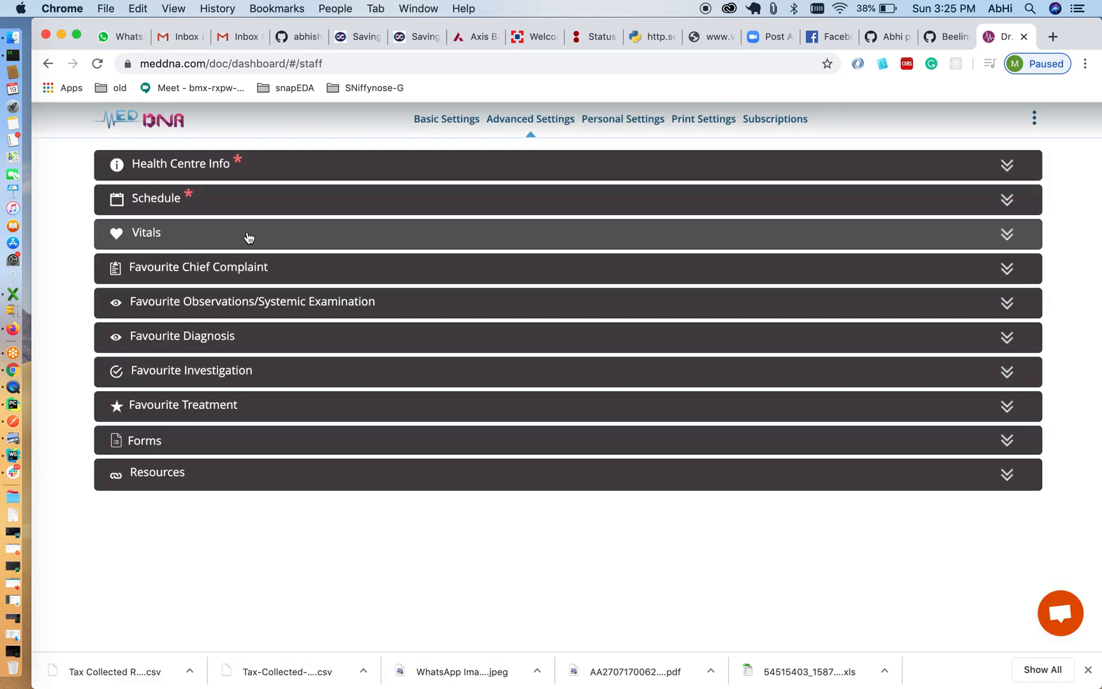
left_click(244, 236)
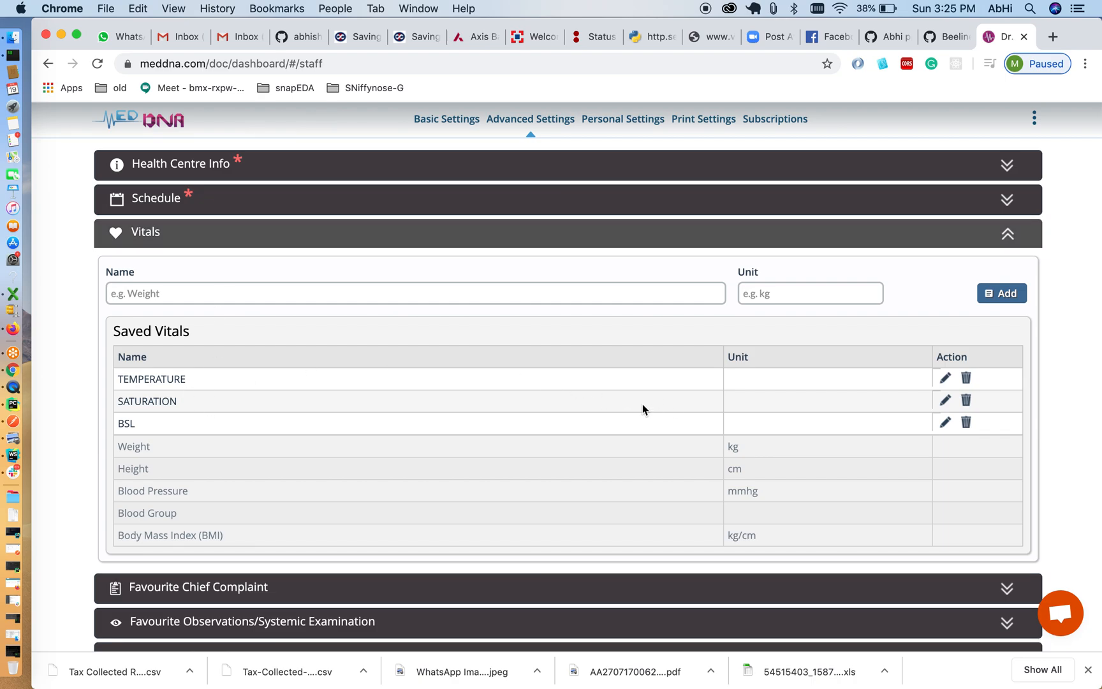
Add a vital named Breathing Rate without a unit to the saved vitals and dismiss the notification.
left_click(552, 295)
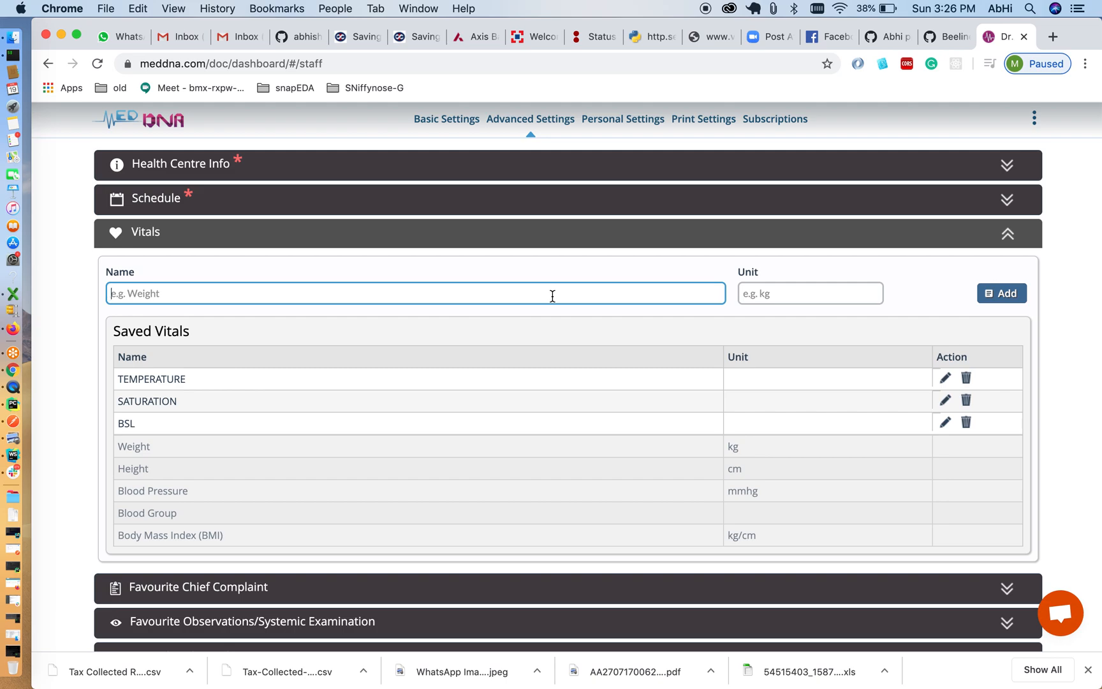
type("Breathing Ratye")
left_click(990, 296)
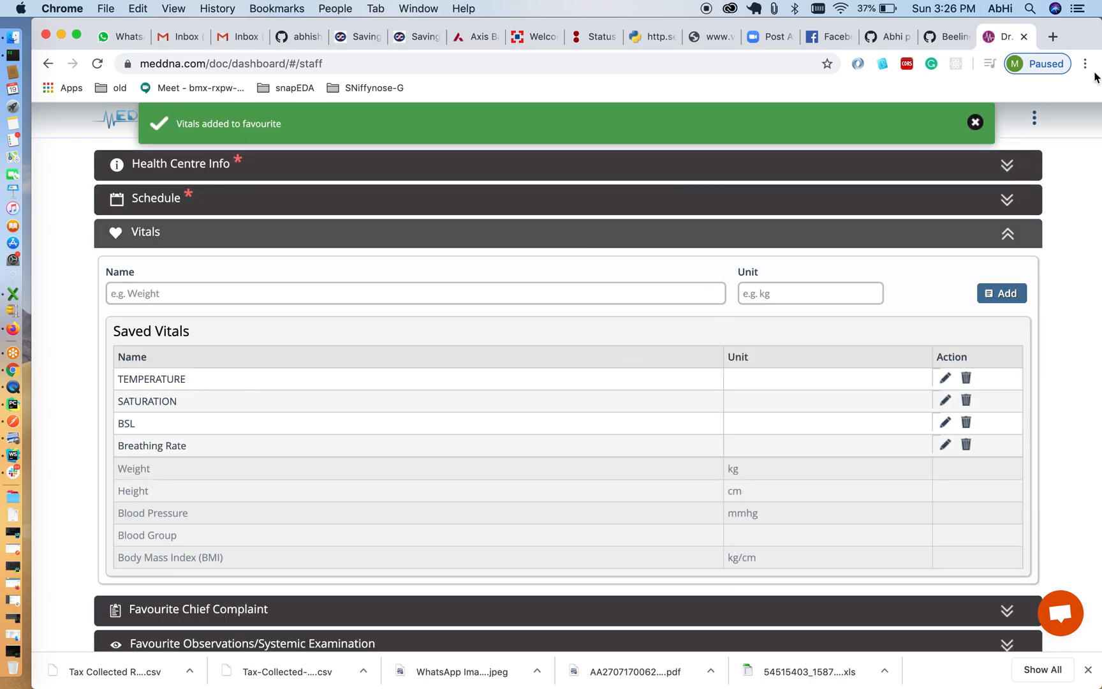
left_click(982, 124)
Return from the settings to the appointments page and start a walk-in patient entry.
left_click(1030, 123)
left_click(1031, 123)
left_click(1036, 123)
left_click(979, 151)
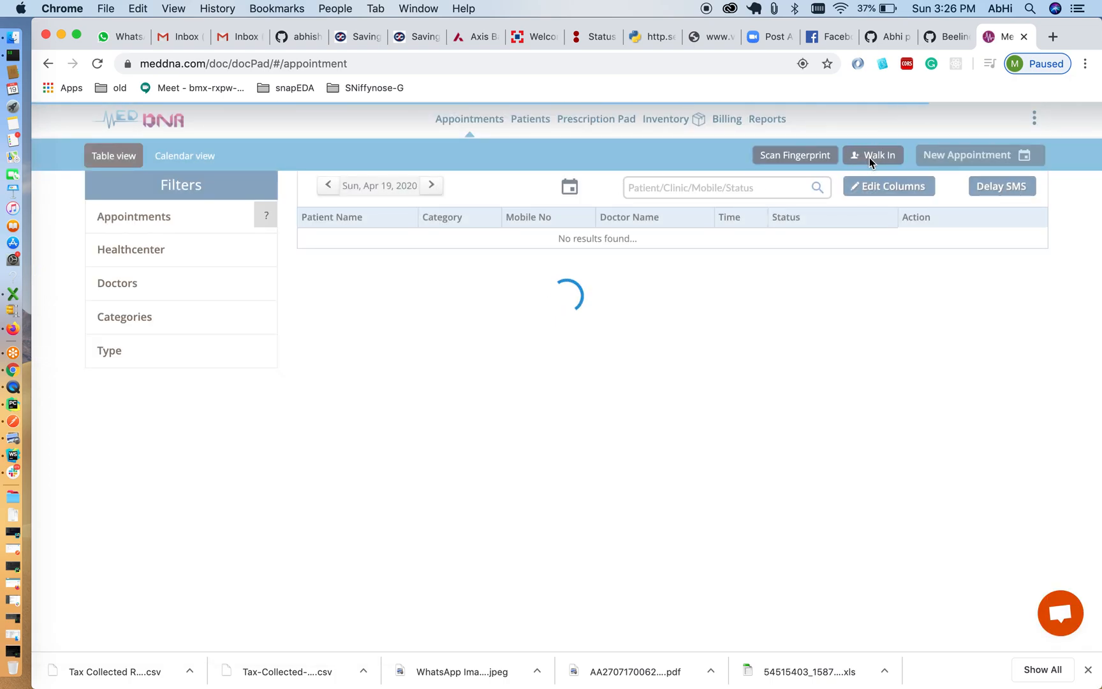
left_click(865, 158)
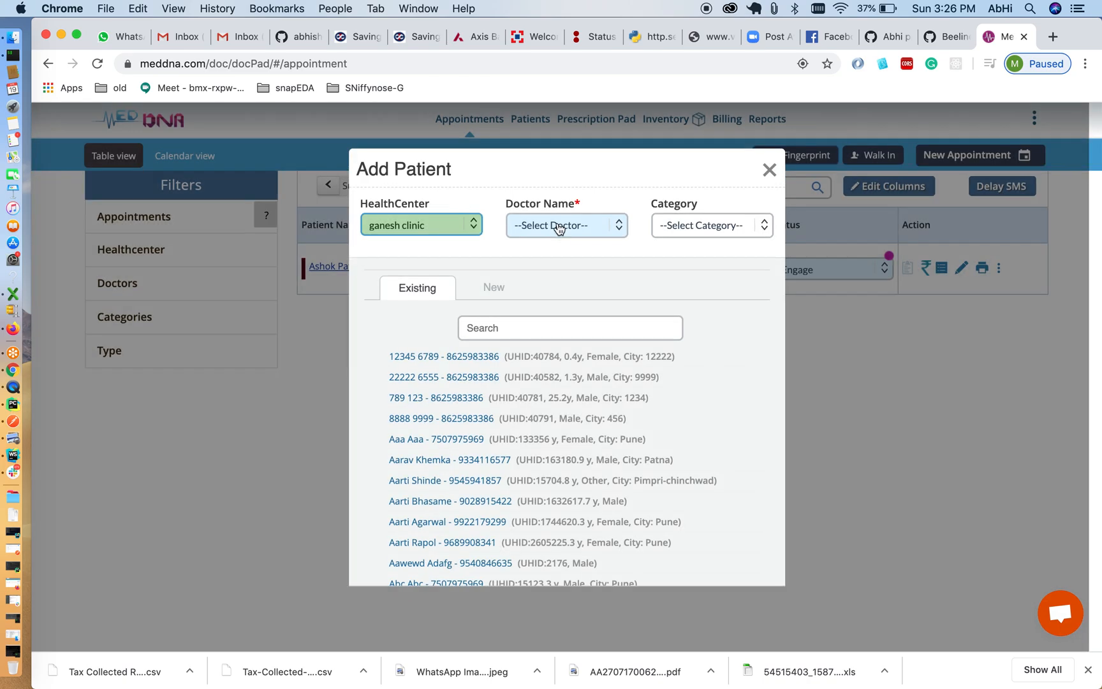
Assign the walk-in to the test doctor with category General and switch to new patient registration.
left_click(559, 228)
left_click(559, 212)
left_click(671, 235)
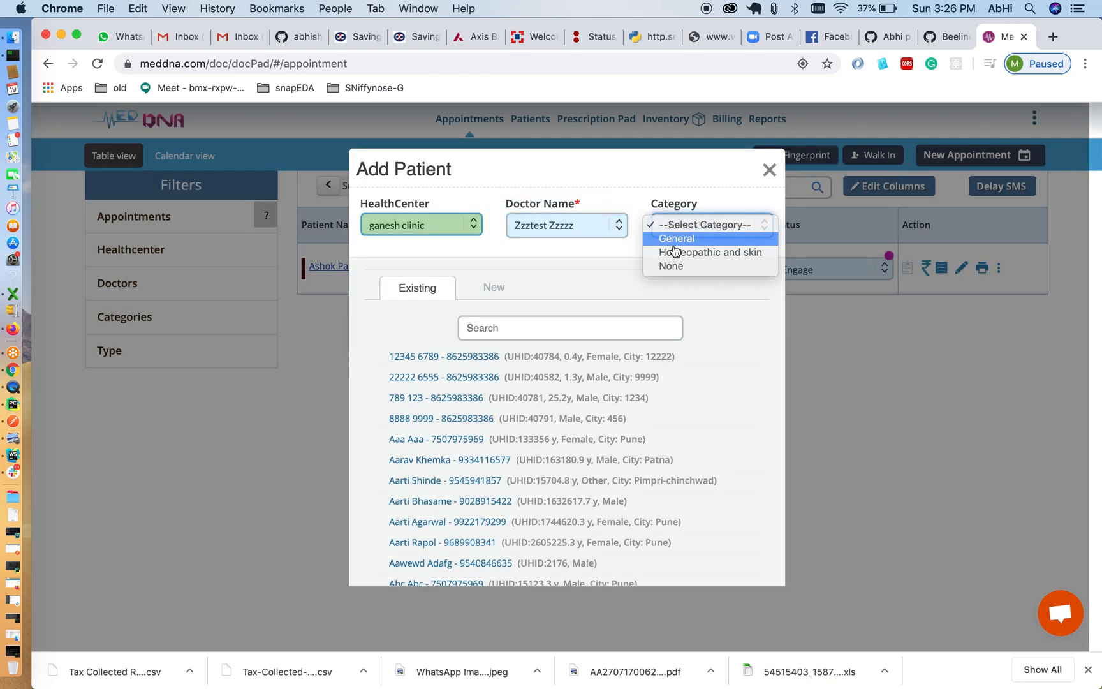
left_click(673, 238)
left_click(499, 293)
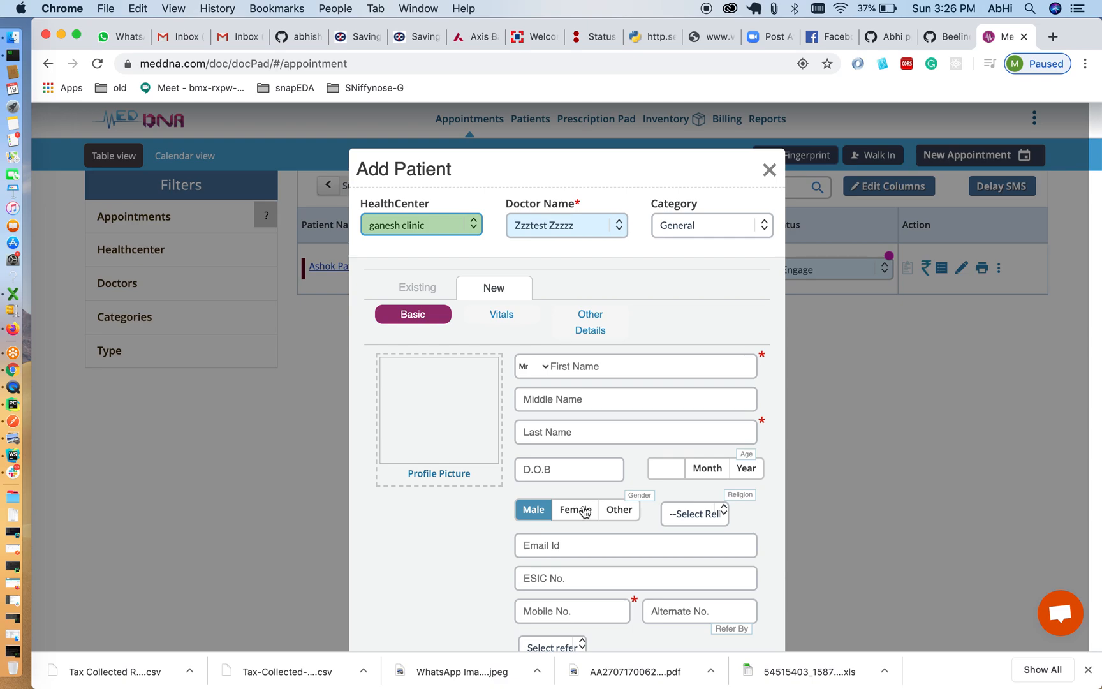
Enter 88 as the Breathing Rate in the new patient's vitals.
left_click(501, 316)
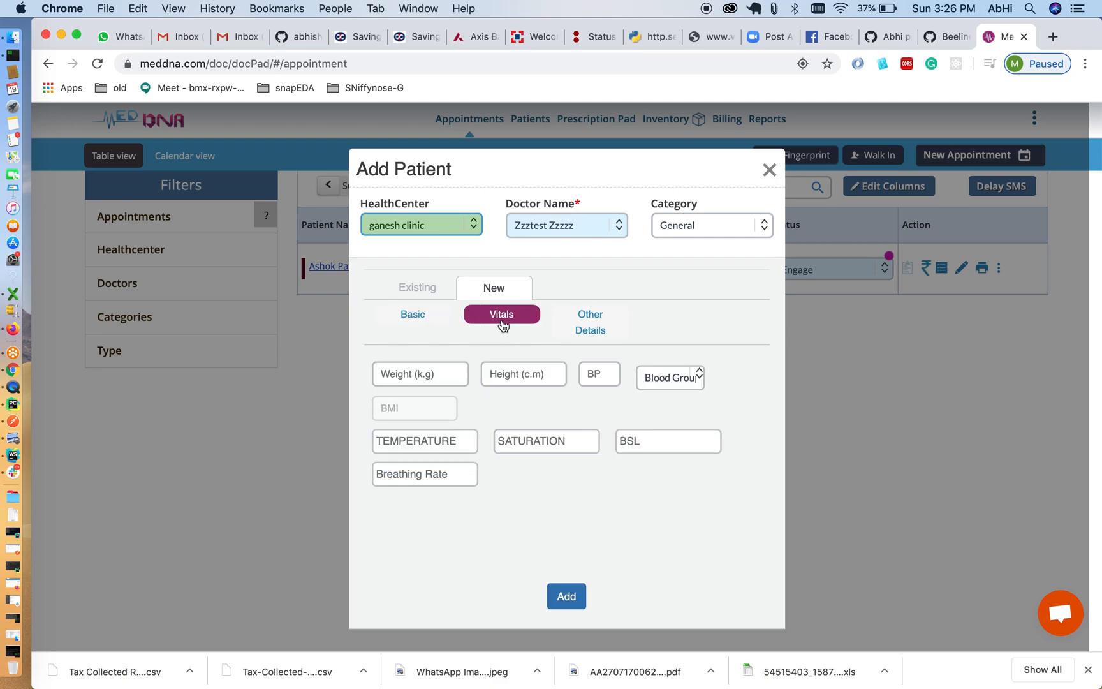
left_click_drag(456, 471, 359, 471)
left_click(390, 470)
type("88")
Try to add the new patient with the basic details left empty and close the form.
left_click(418, 319)
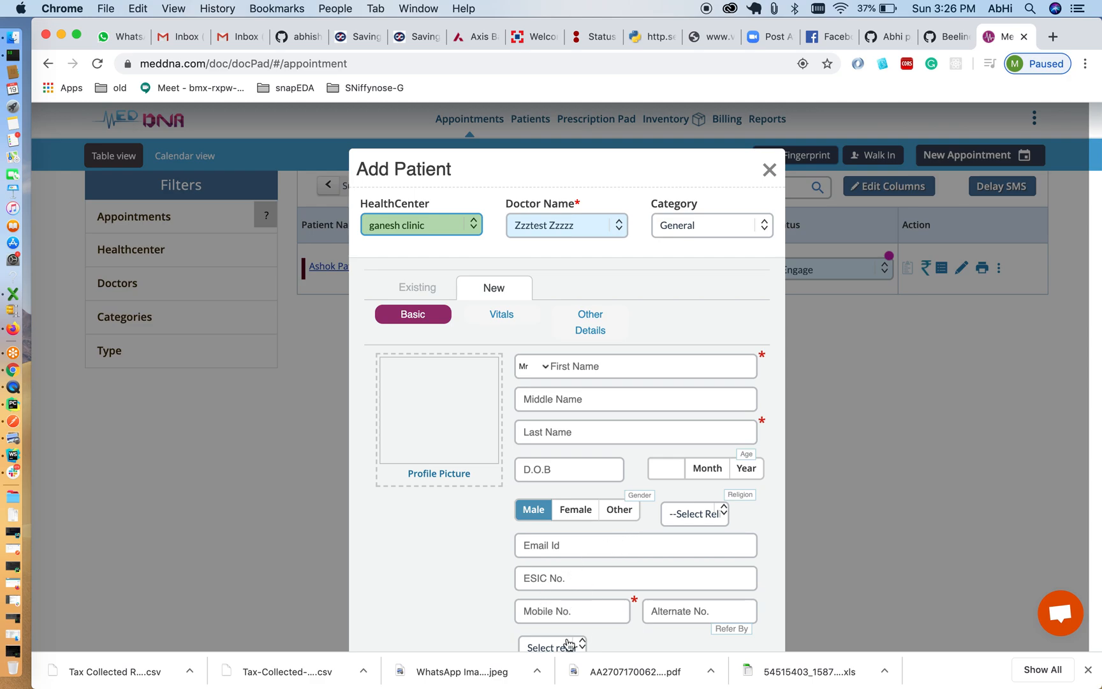
scroll(751, 522, "down", 5)
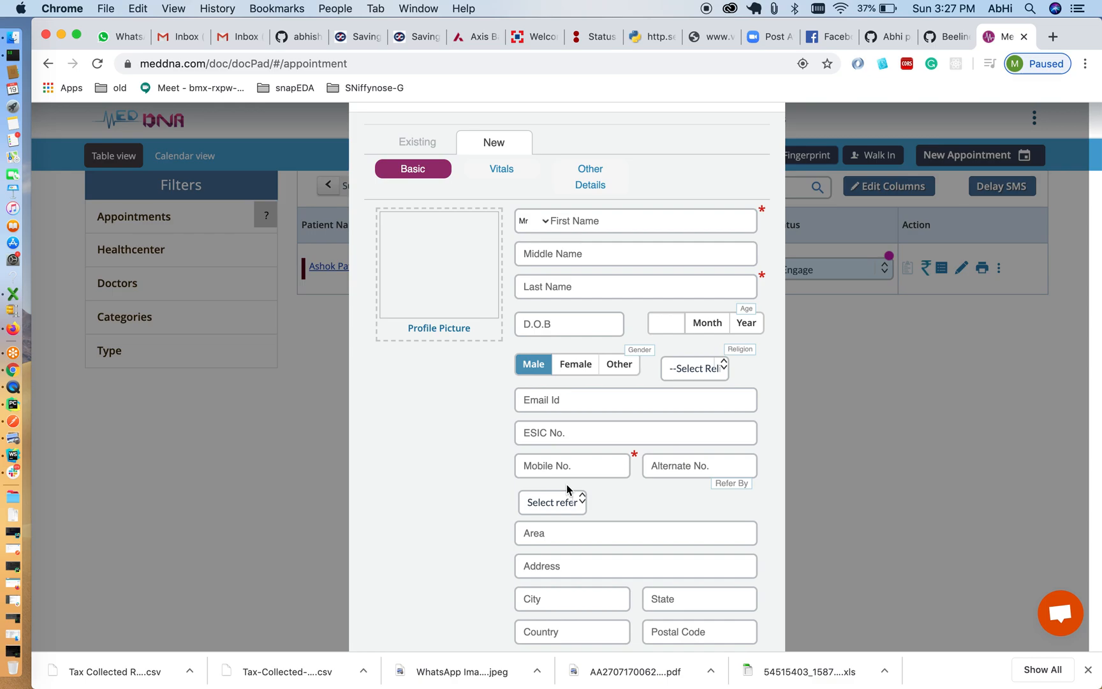
scroll(600, 425, "up", 2)
scroll(597, 422, "down", 4)
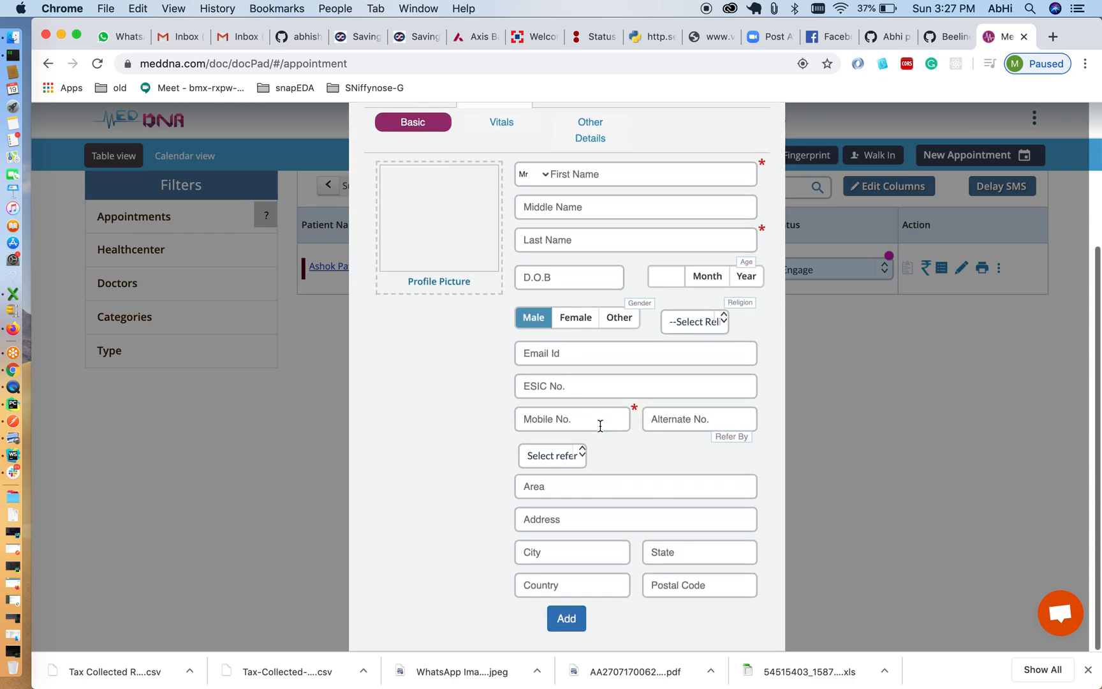
left_click(565, 617)
left_click(975, 122)
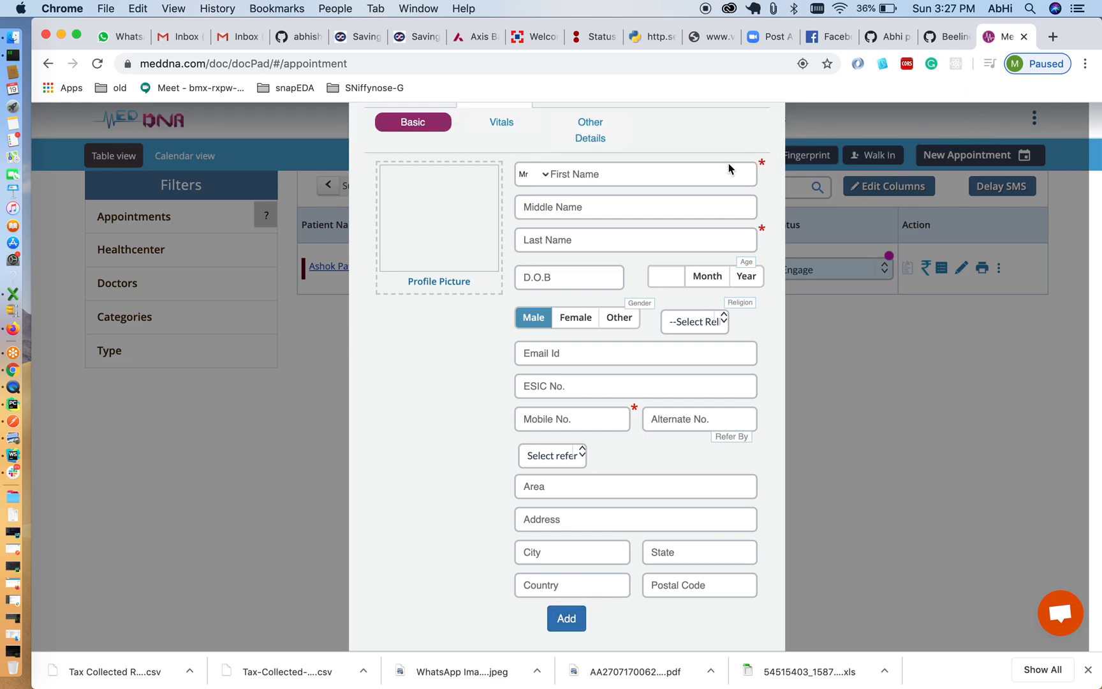
scroll(723, 166, "up", 3)
left_click(769, 169)
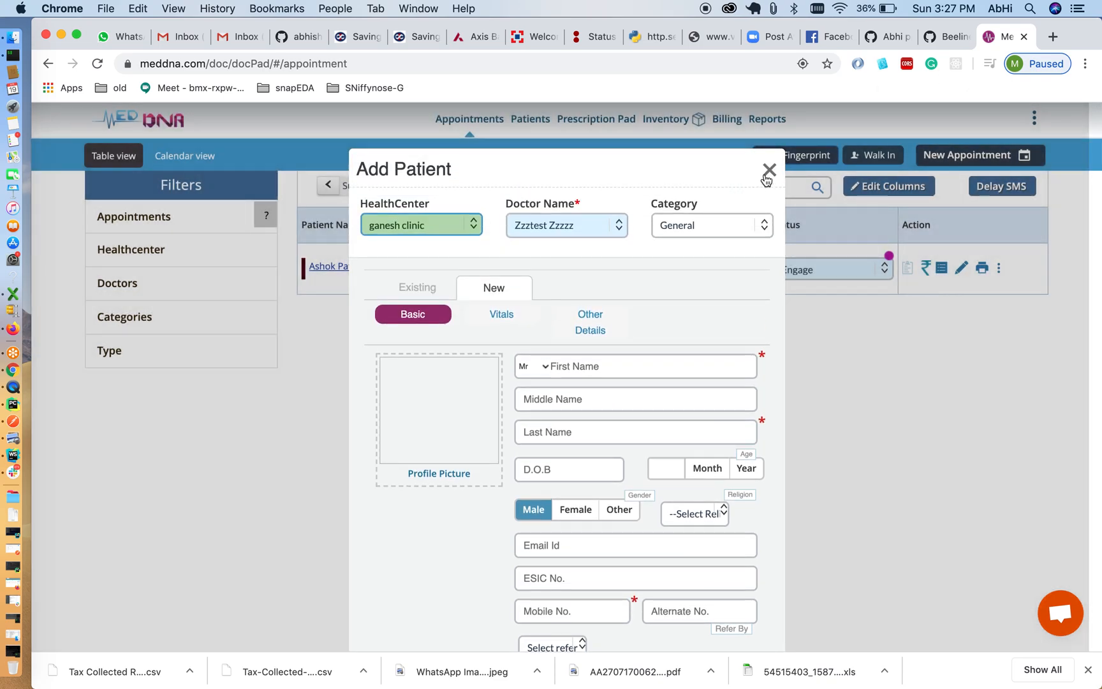